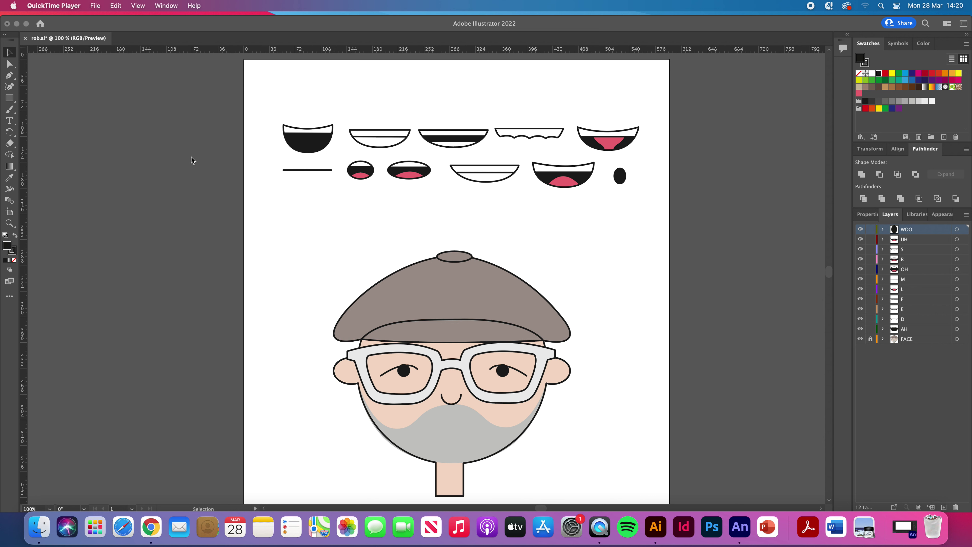
Select all eleven mouth shapes above the face and align their horizontal and vertical centres
left_click(208, 181)
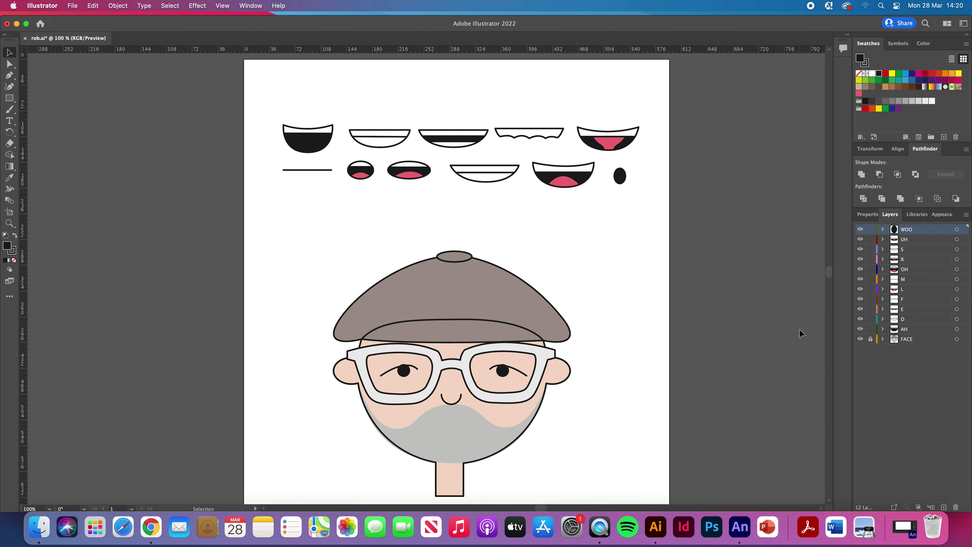
left_click_drag(260, 109, 656, 210)
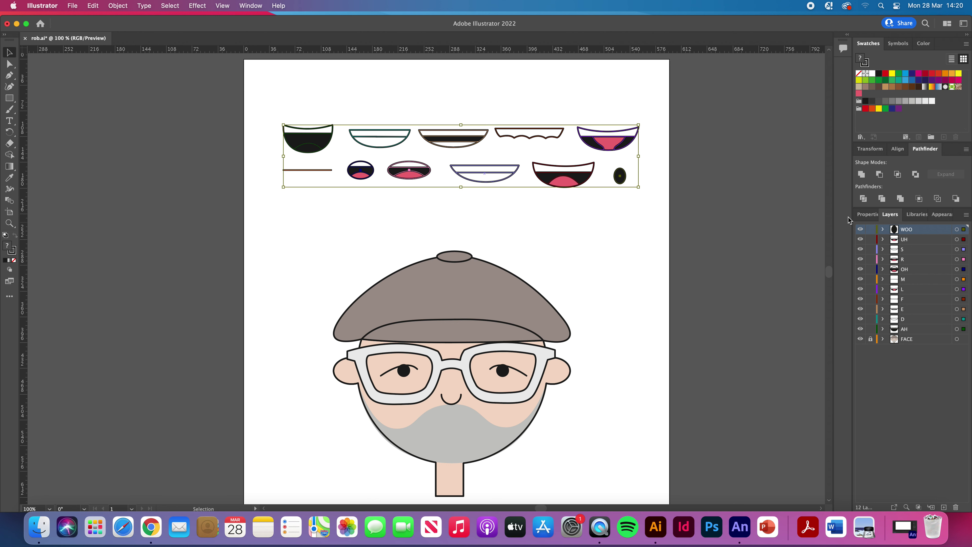
left_click(868, 215)
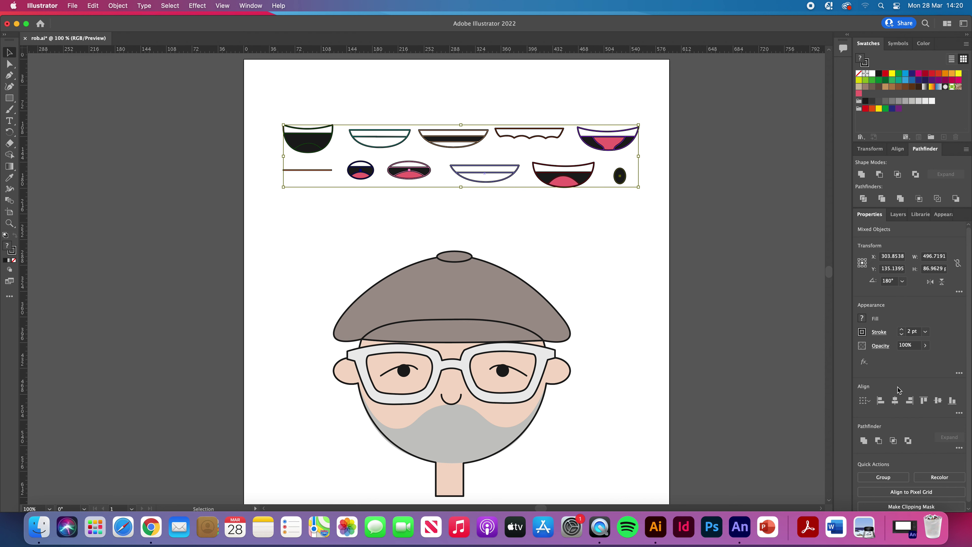
left_click(895, 400)
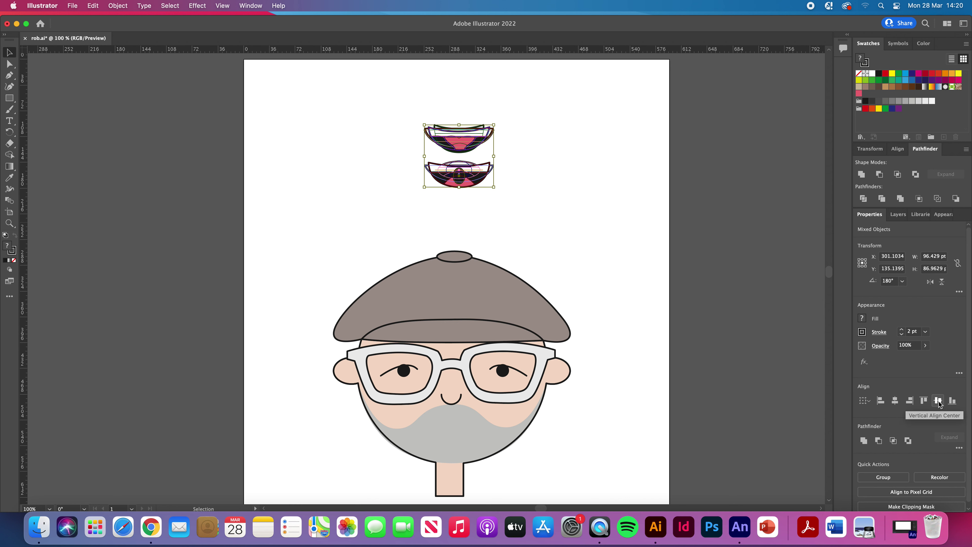
left_click(938, 401)
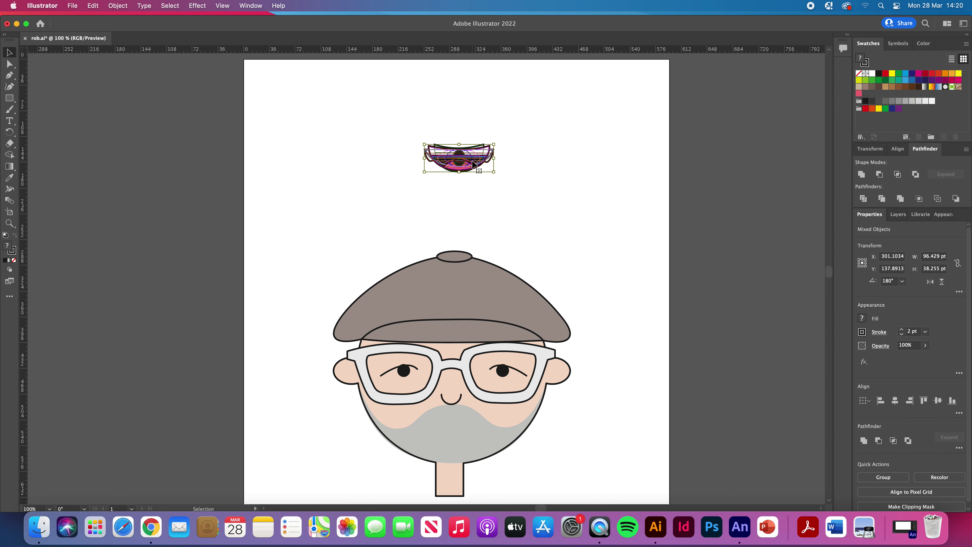
Move the stacked mouths onto the beard area below the nose and enlarge them to about 119 by 47 pt
left_click_drag(474, 162, 463, 442)
left_click_drag(318, 415, 320, 288)
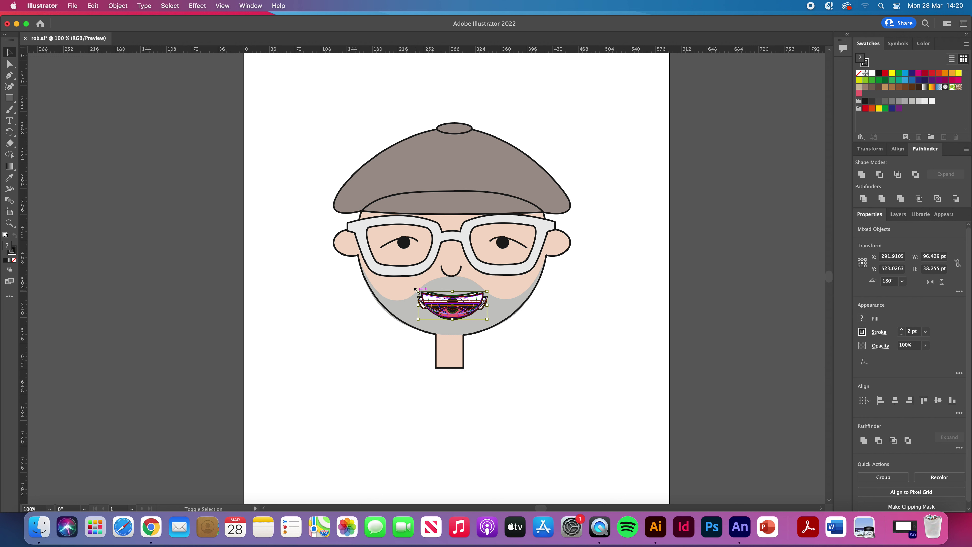
left_click_drag(418, 292, 401, 285)
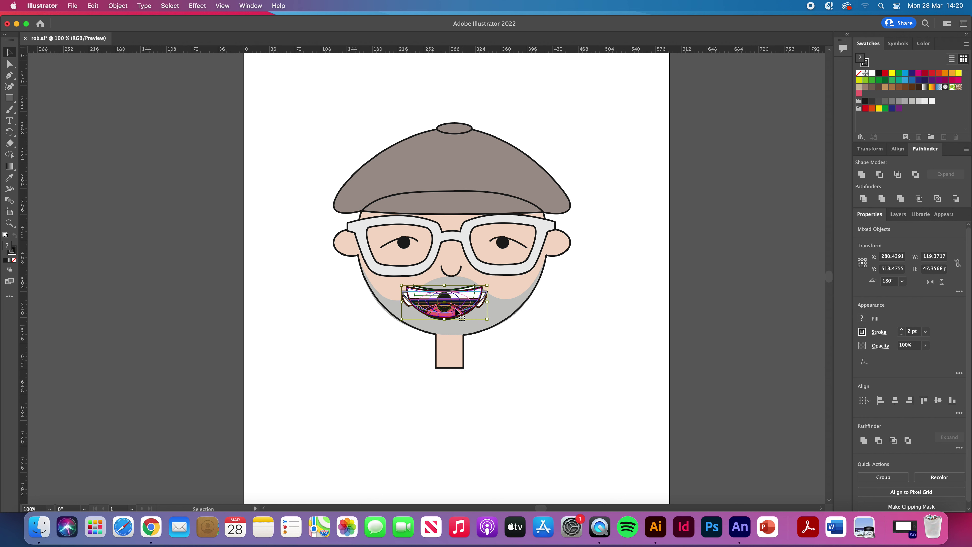
left_click_drag(427, 303, 435, 310)
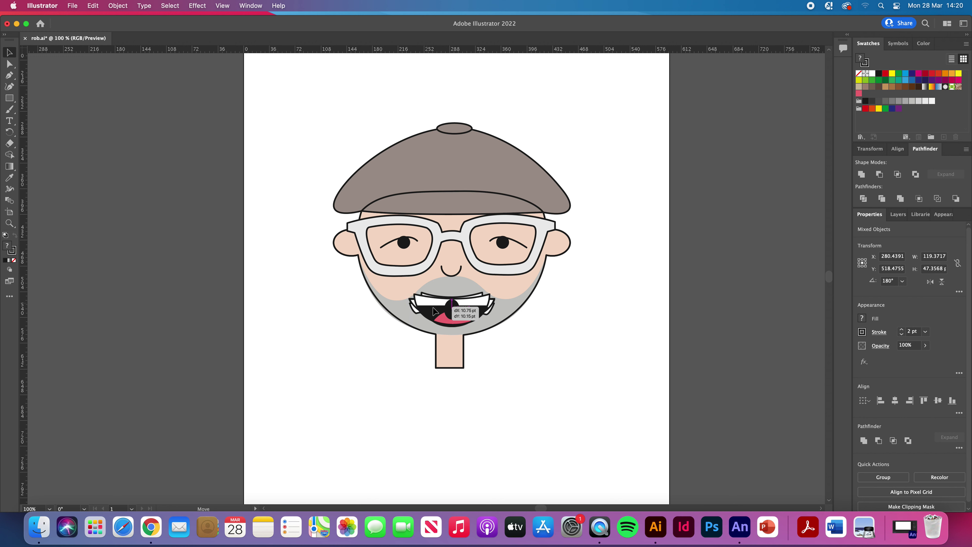
left_click(306, 298)
Unlock the FACE layer and save the artwork file
left_click(900, 216)
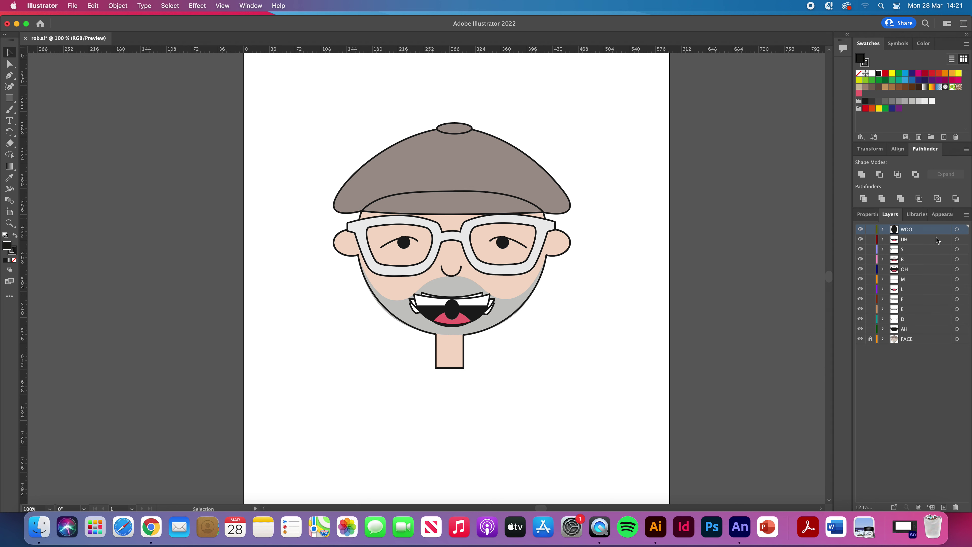
left_click(870, 338)
key("a")
key("v")
key("super+s")
Switch to Animate and open rob.ai from the Desktop for import to the stage
left_click(741, 528)
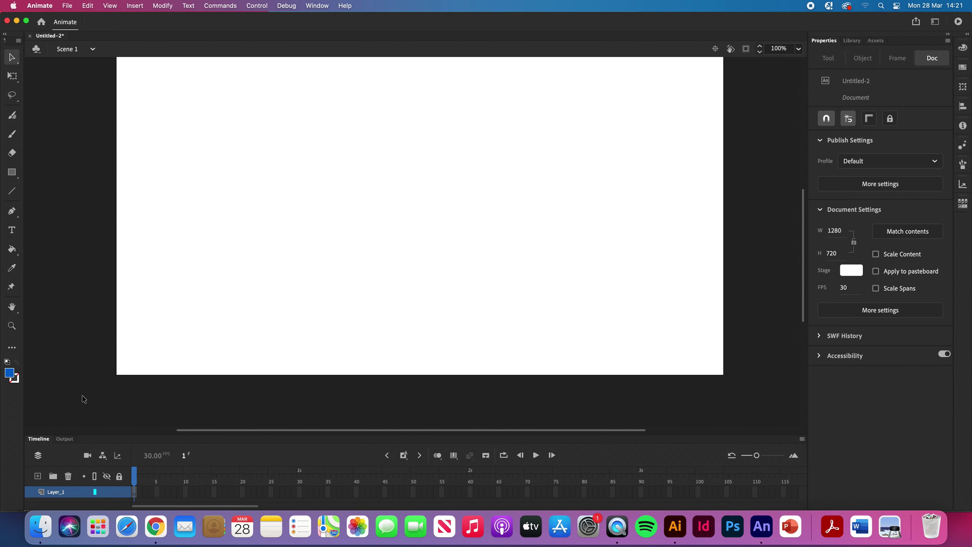
scroll(81, 396, "down", 2)
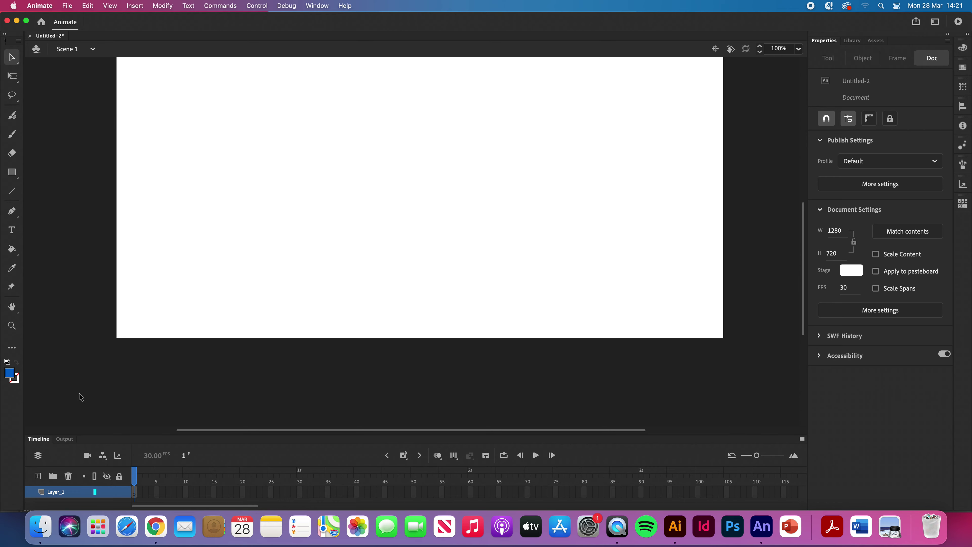
scroll(81, 397, "up", 2)
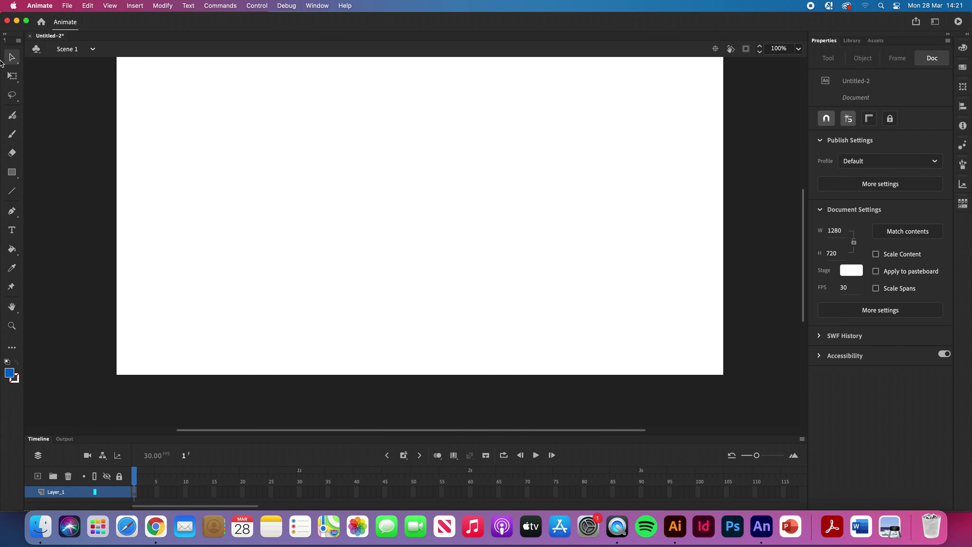
left_click(66, 6)
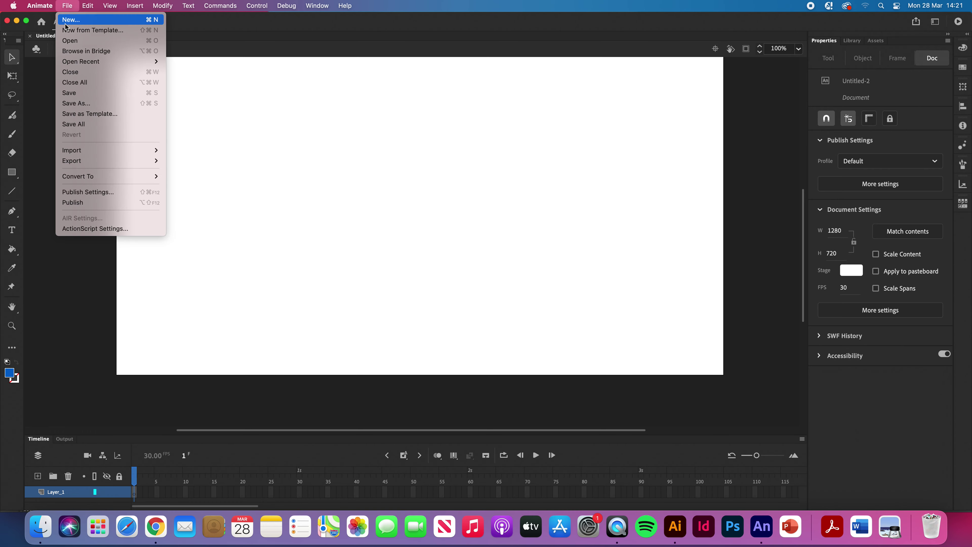
mouse_move(89, 151)
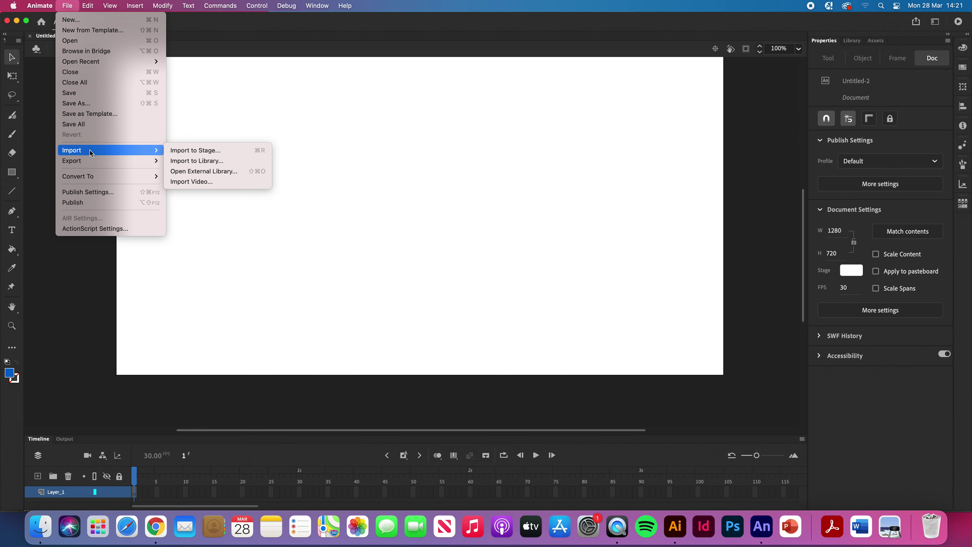
left_click(221, 153)
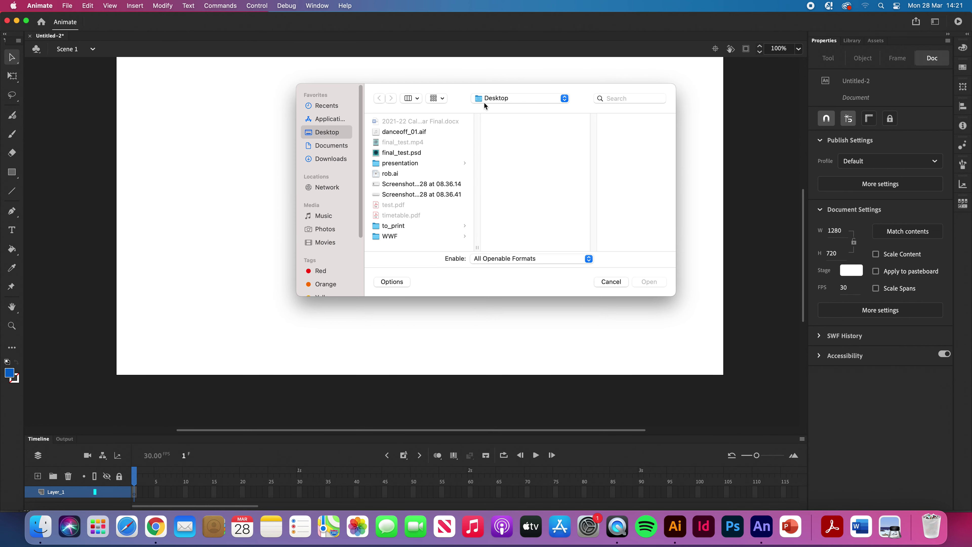
left_click(387, 176)
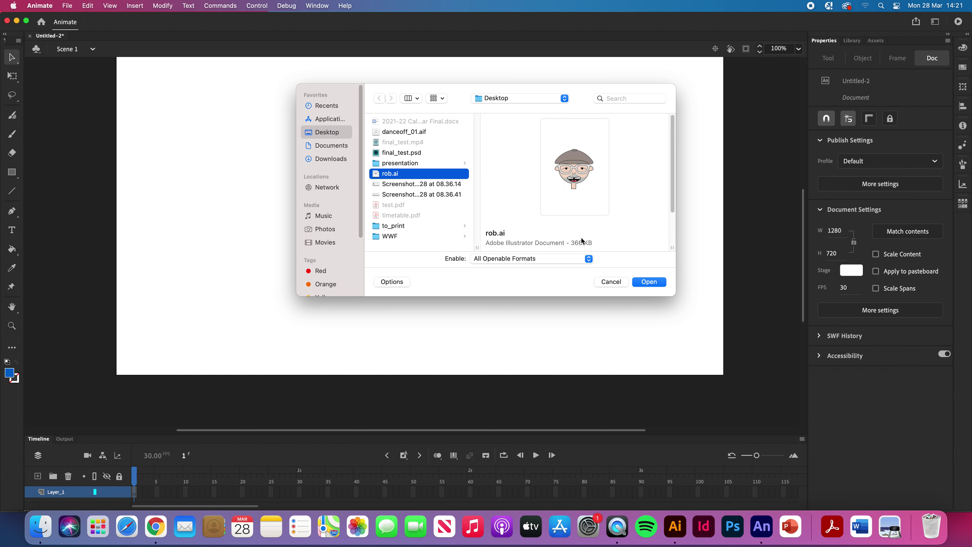
left_click(653, 280)
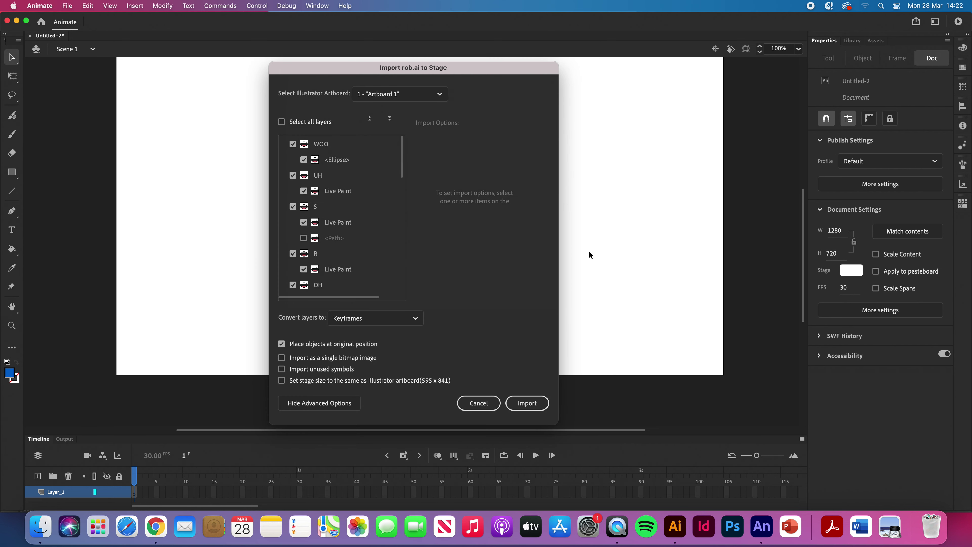
Import all layers of rob.ai to the stage, converting them to Animate layers
left_click_drag(402, 176, 409, 123)
left_click(281, 121)
left_click(416, 320)
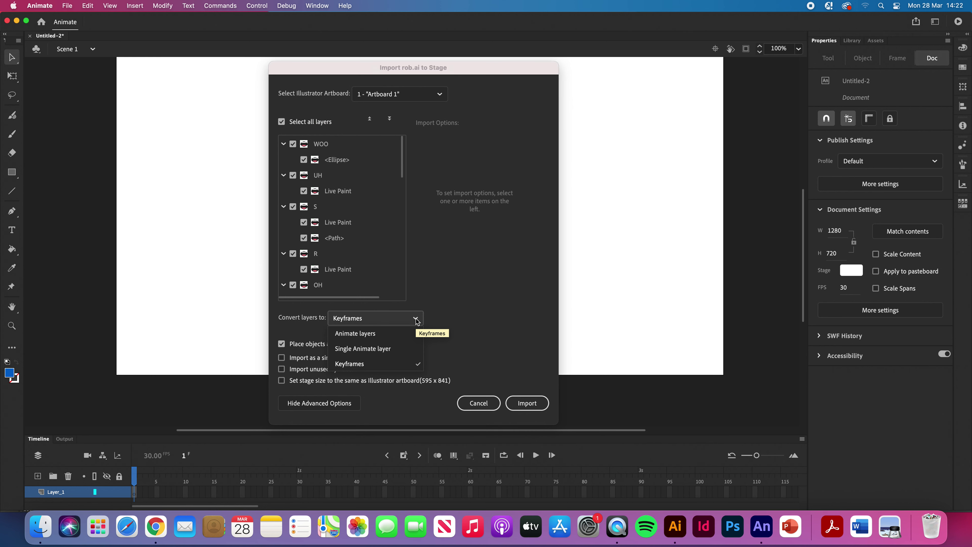
left_click(398, 334)
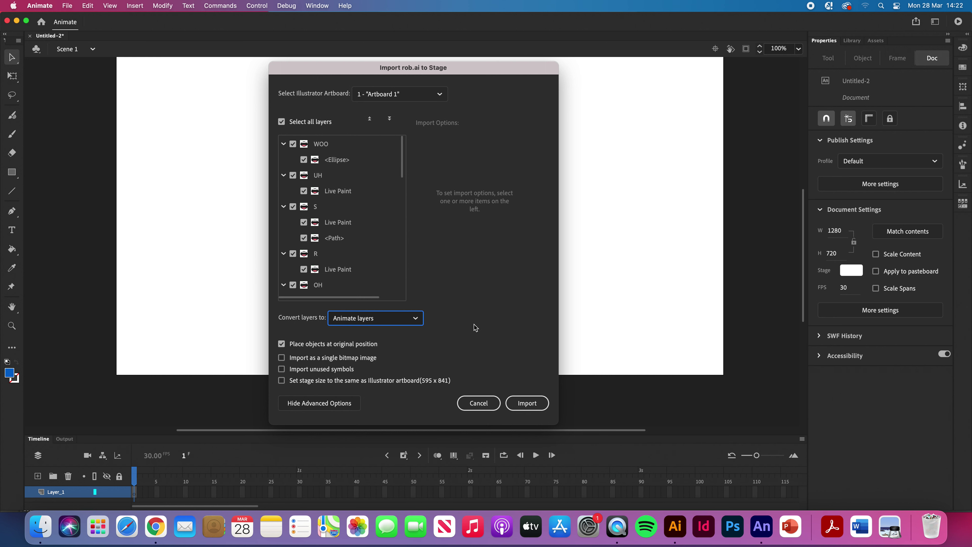
left_click(528, 404)
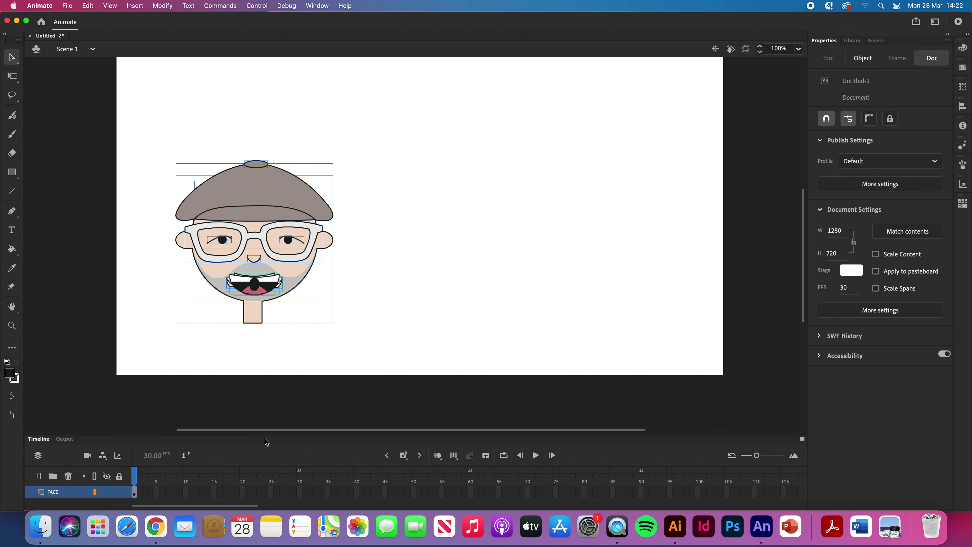
Enlarge the imported character to about 526 by 544 px and place it near the middle of the stage
mouse_move(265, 434)
left_mouse_down()
mouse_move(288, 337)
mouse_move(283, 434)
left_mouse_up()
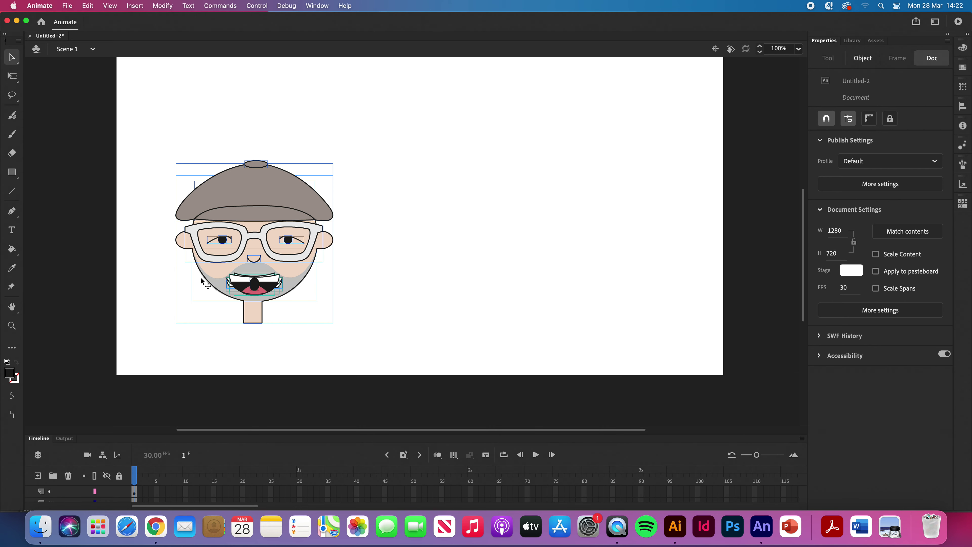
left_click_drag(257, 203, 429, 227)
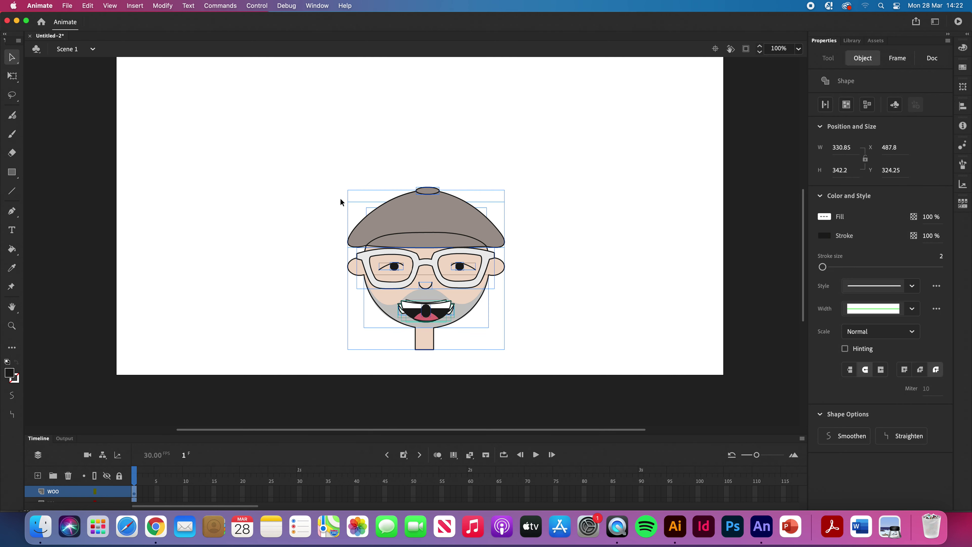
left_click(13, 78)
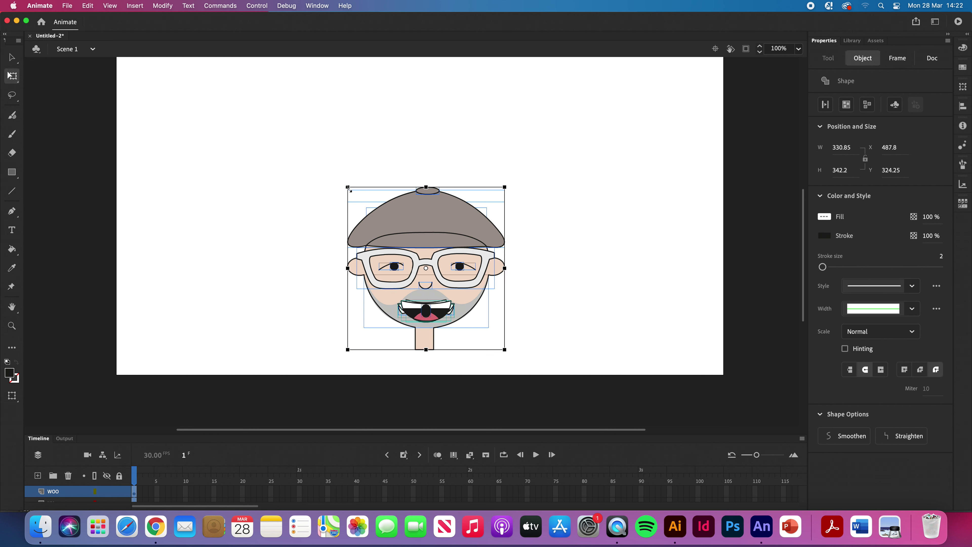
left_click_drag(276, 155, 257, 141)
left_click_drag(401, 190, 393, 125)
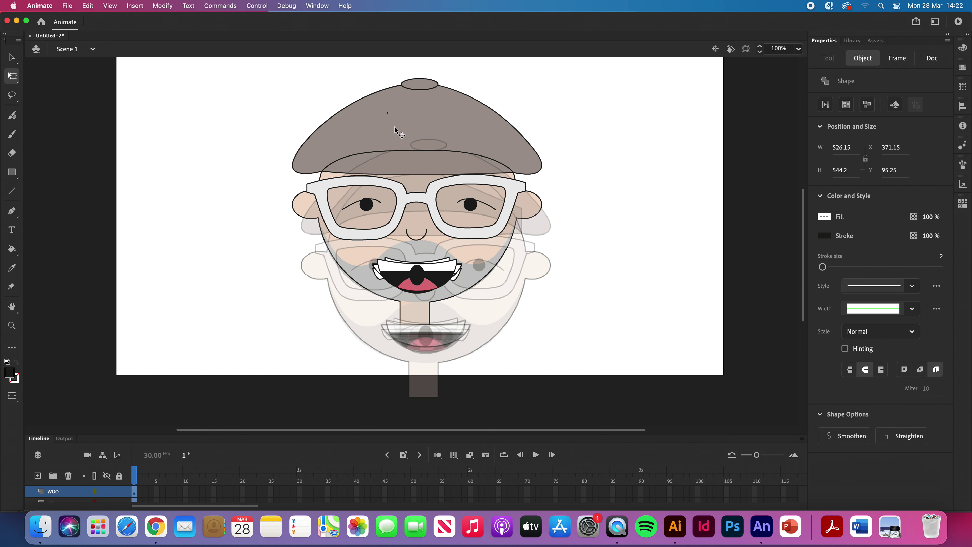
left_click(224, 146)
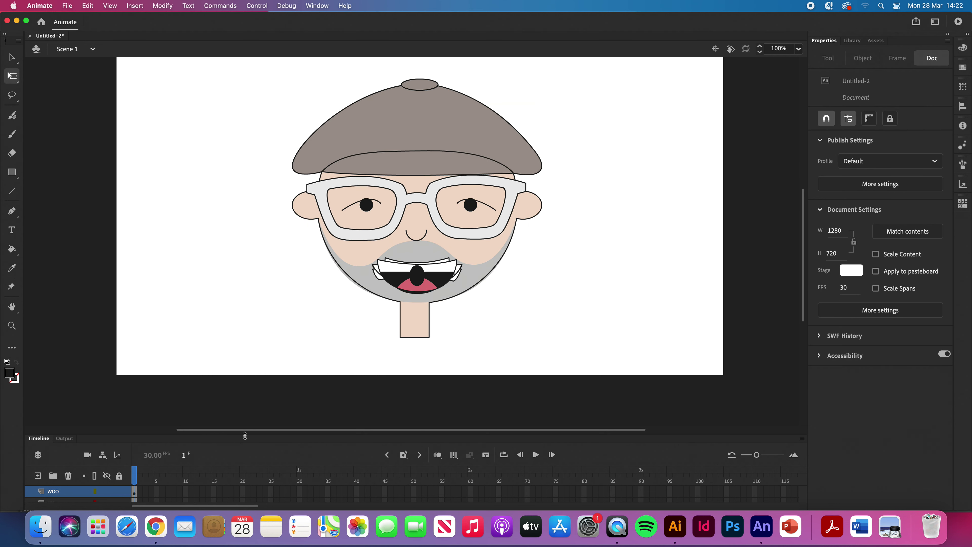
Expand the timeline to show every imported layer and lock the FACE layer
left_click_drag(241, 415, 224, 292)
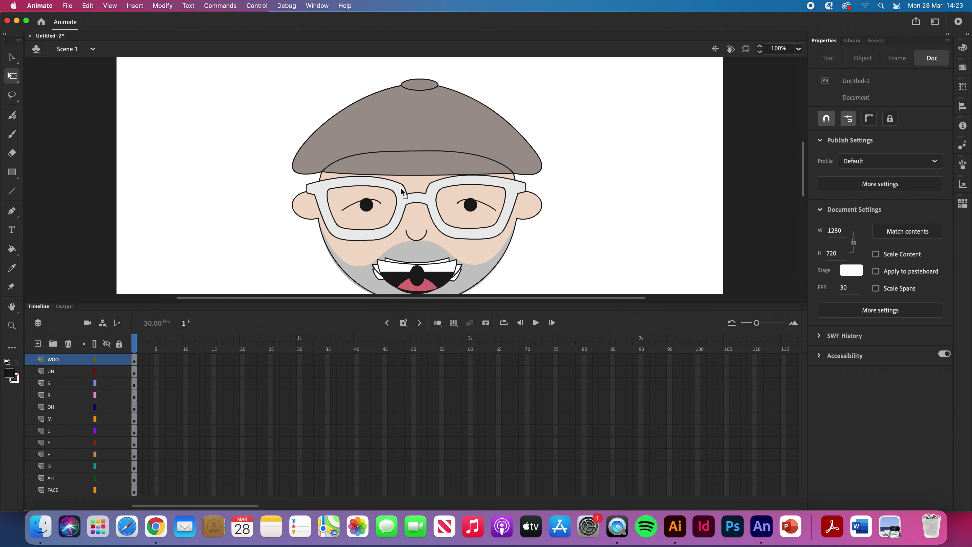
left_click_drag(443, 146, 442, 127)
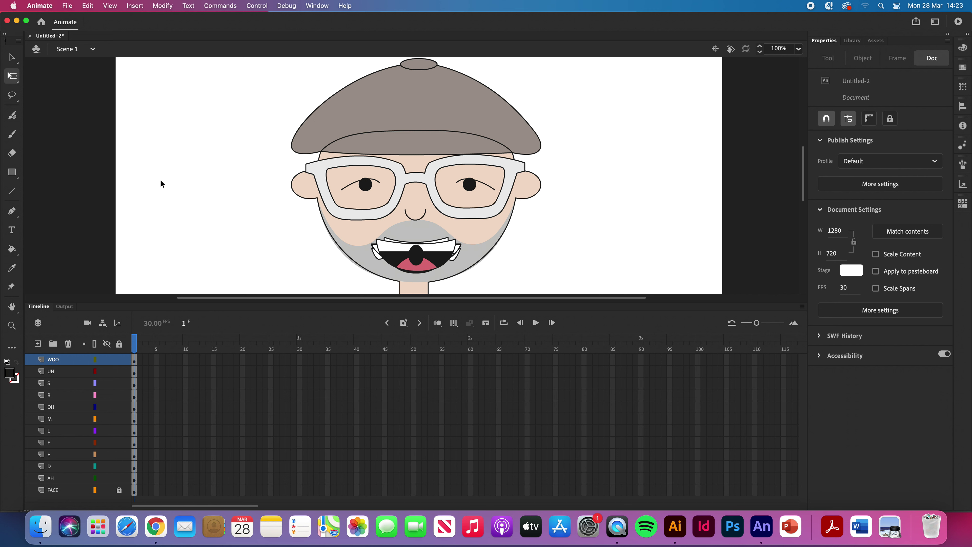
Select all the mouth shapes and convert them to a Graphic symbol named MOUTHS
key("v")
left_click_drag(355, 251, 470, 283)
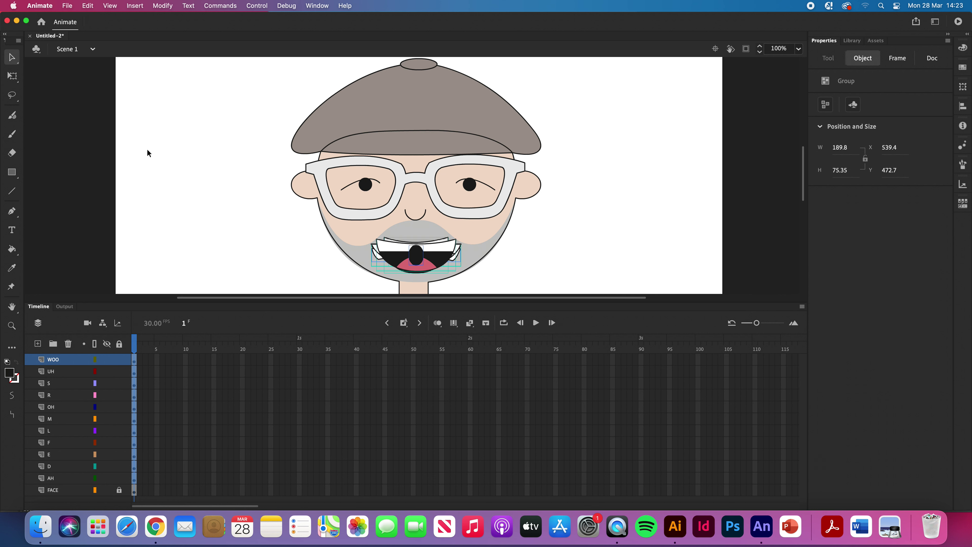
left_click(164, 7)
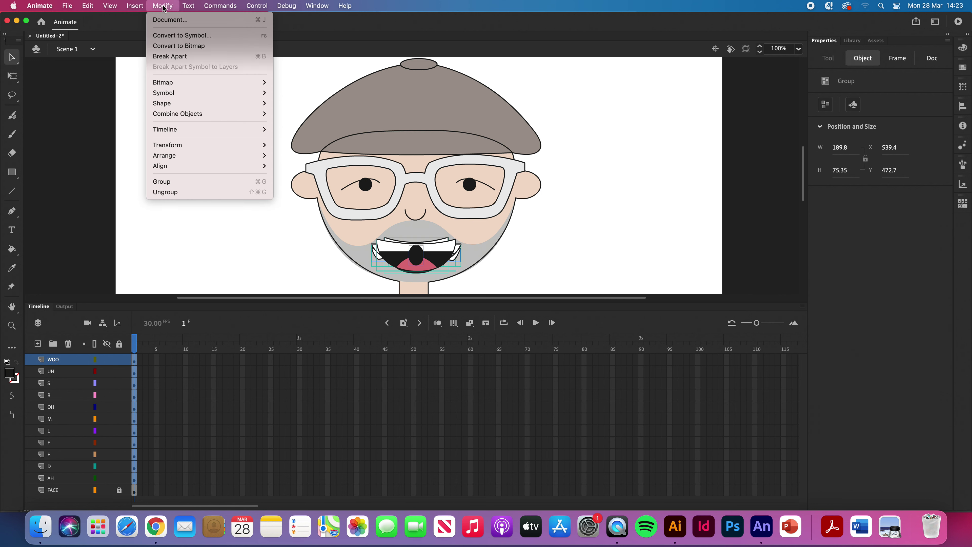
left_click(183, 36)
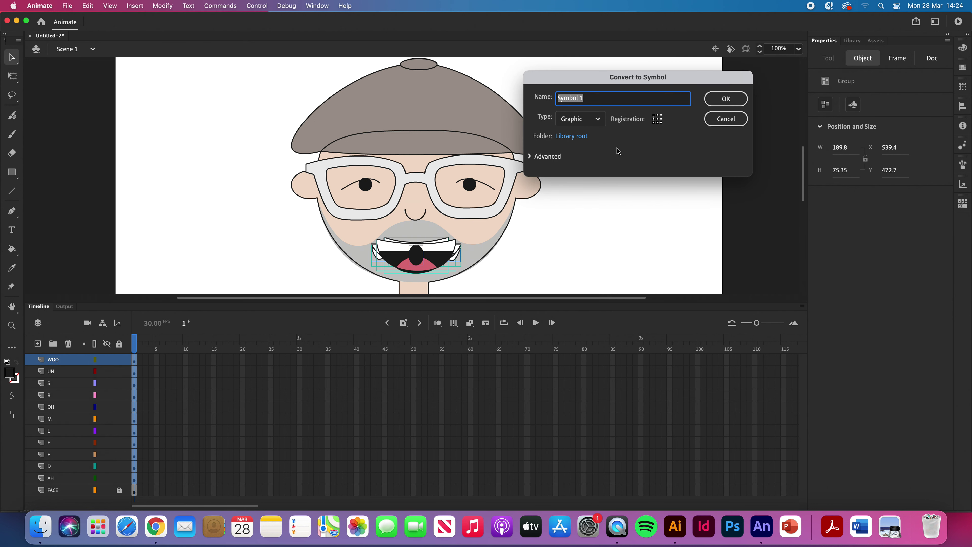
left_click(598, 121)
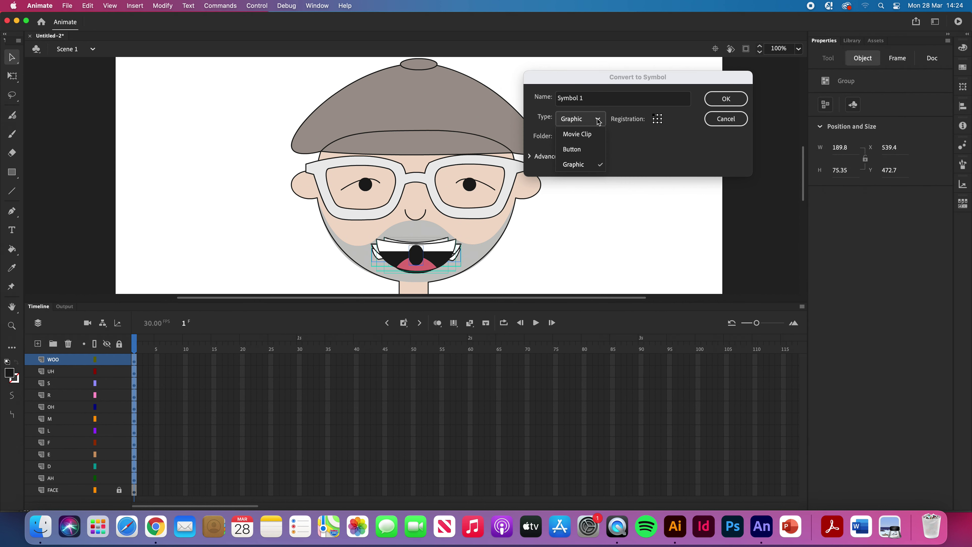
left_click(588, 168)
left_click(590, 98)
key("super+a")
type("MOUTHS")
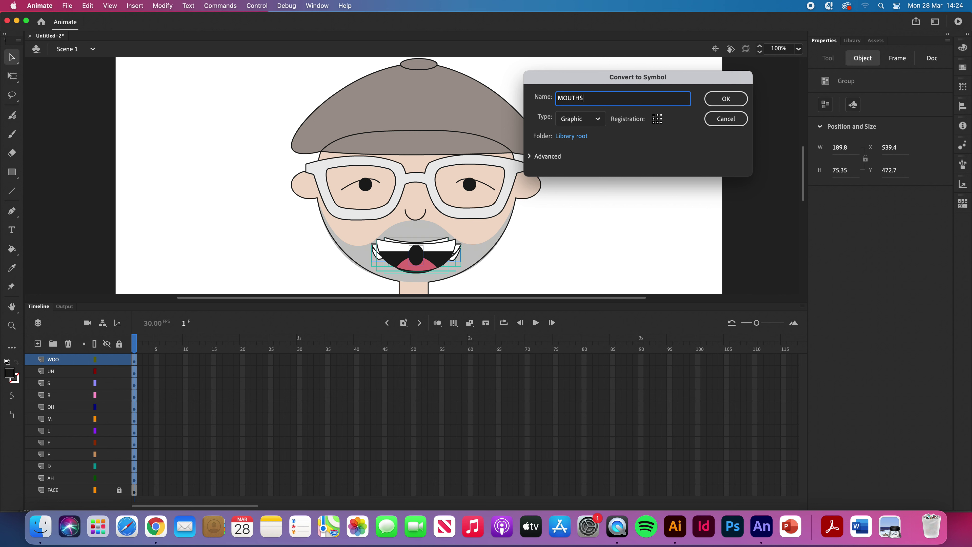
left_click(726, 102)
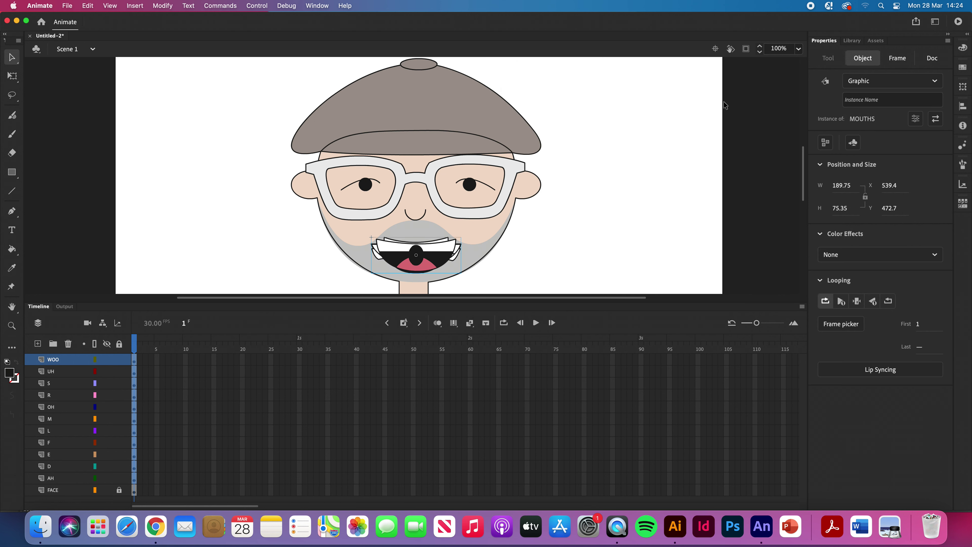
key("super+=")
key("super+=")
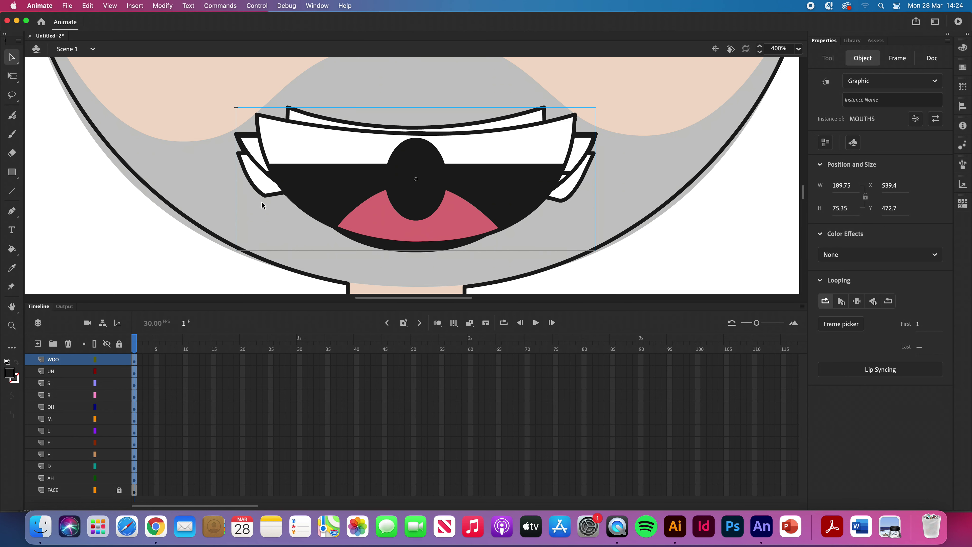
key("super+minus")
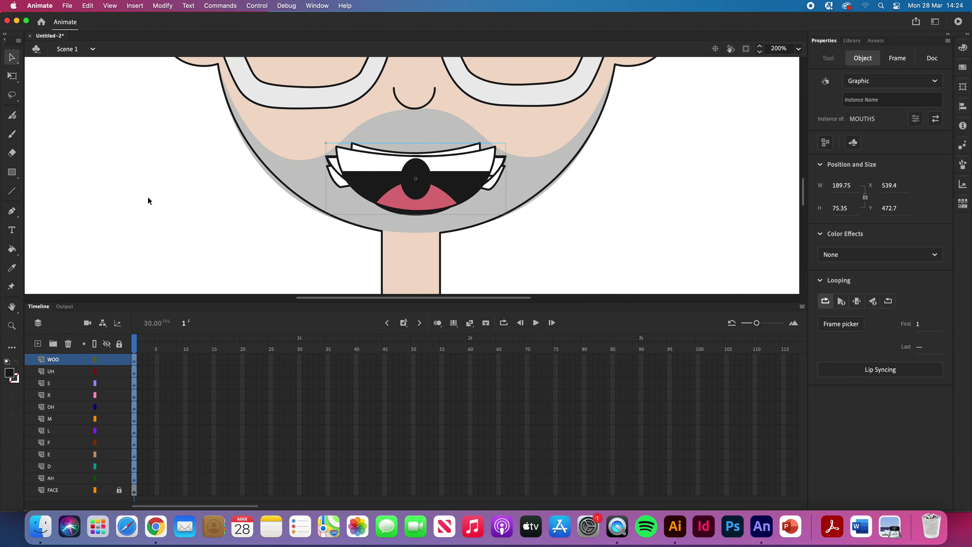
Examine the first frames of the mouth layers to find which ones still hold artwork
left_click(147, 372)
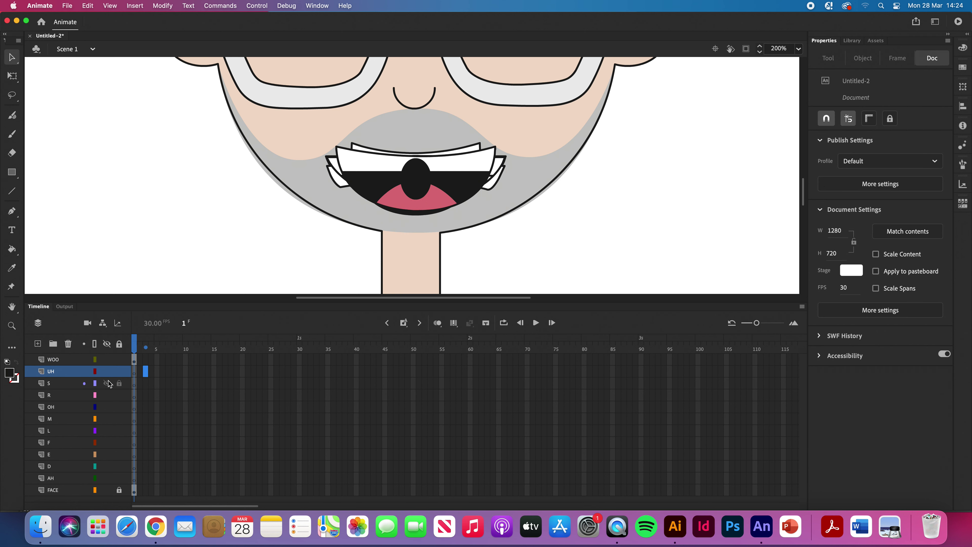
left_click(136, 387)
left_click(136, 392)
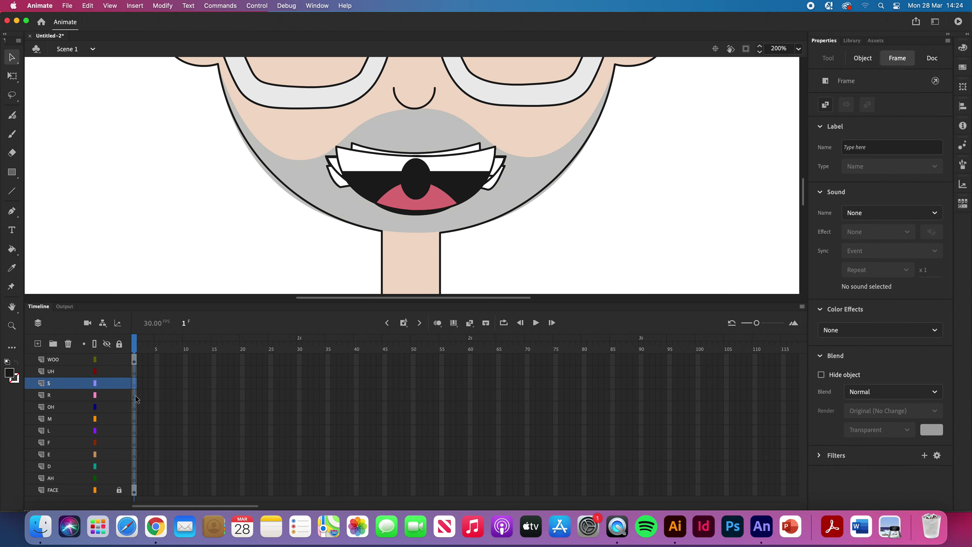
left_click(135, 407)
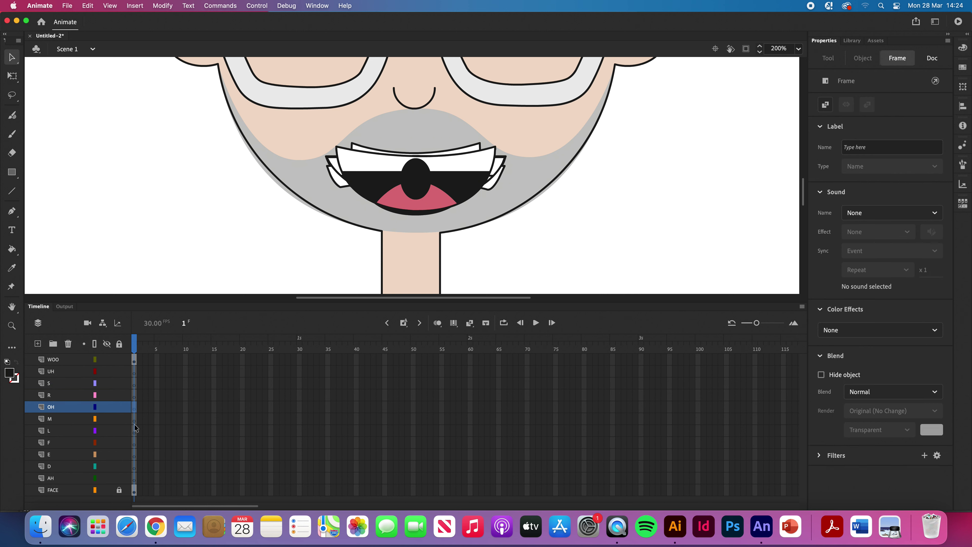
left_click(135, 418)
left_click(134, 432)
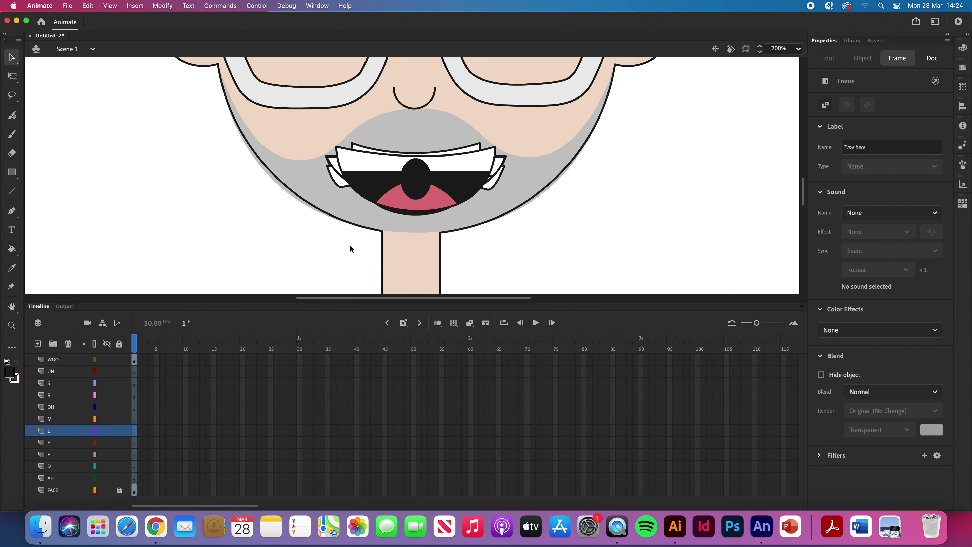
left_click(72, 363)
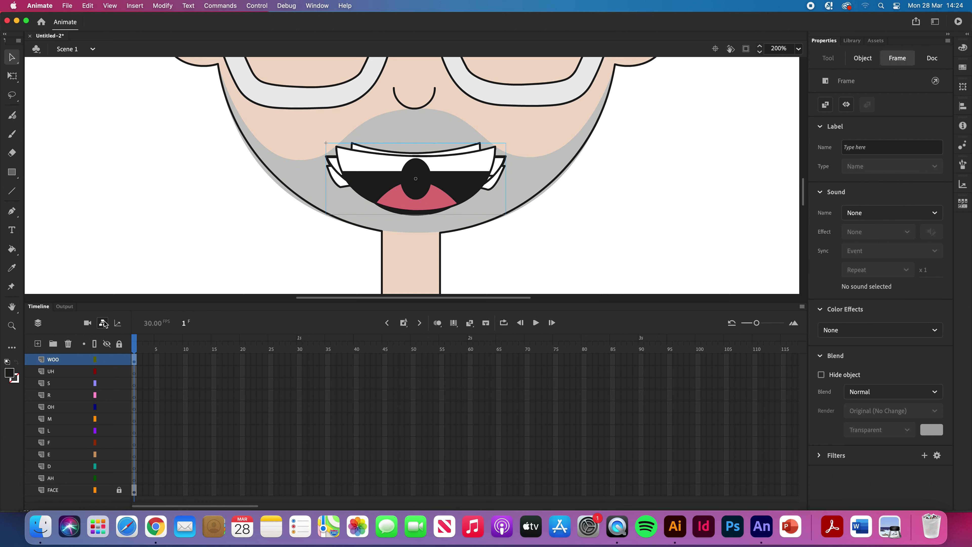
Delete the emptied mouth layers from UH down to AH, keeping WOO and FACE
left_click(62, 375)
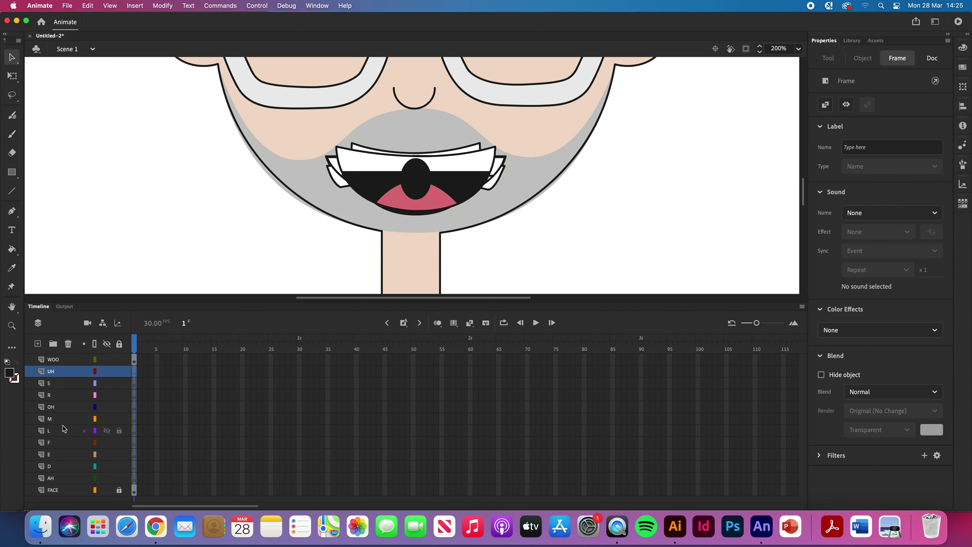
left_click(67, 480, "shift")
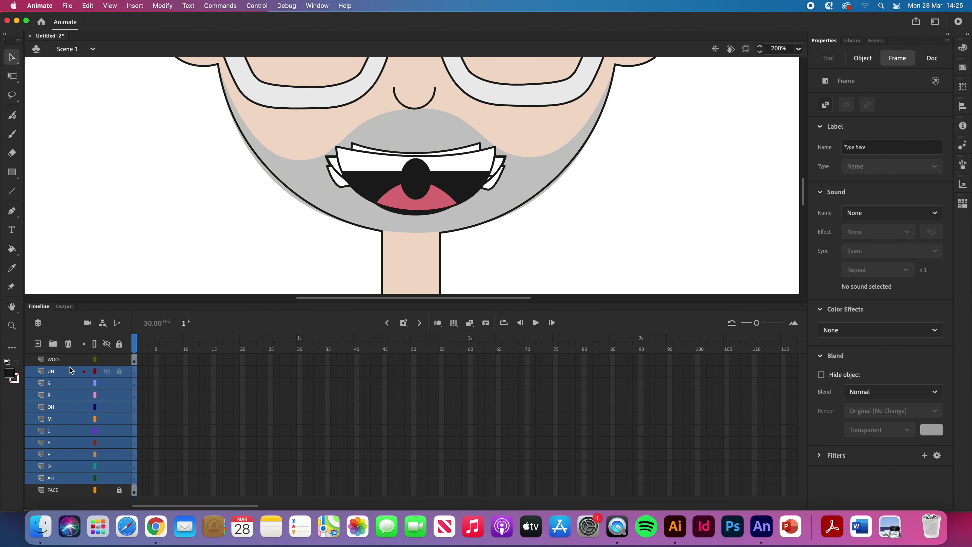
left_click(67, 345)
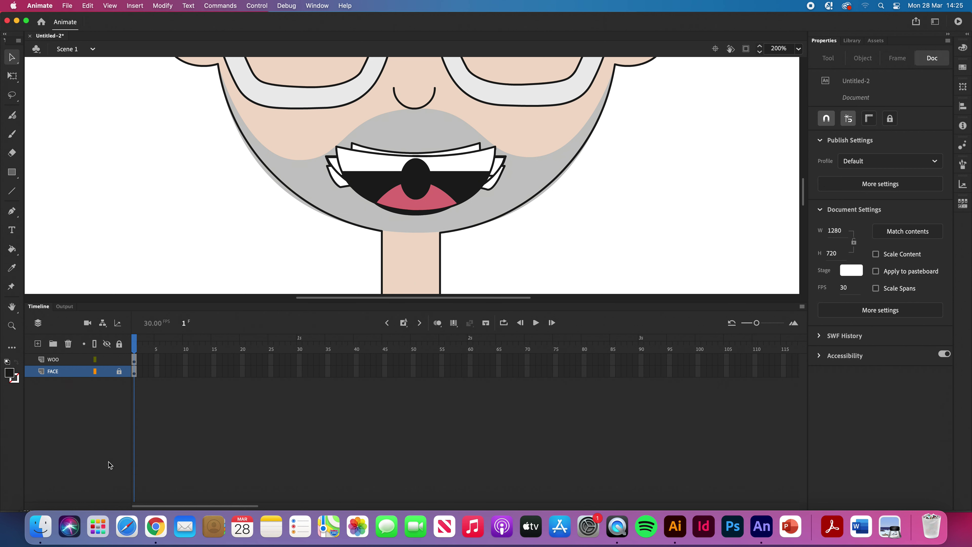
Rename the WOO layer as MOUTHS
double_click(53, 360)
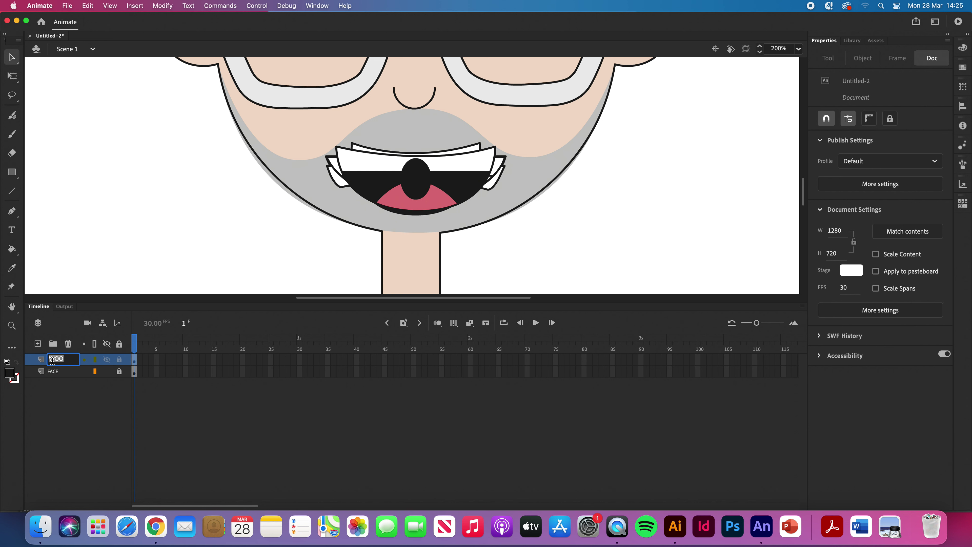
type("MOUTHS")
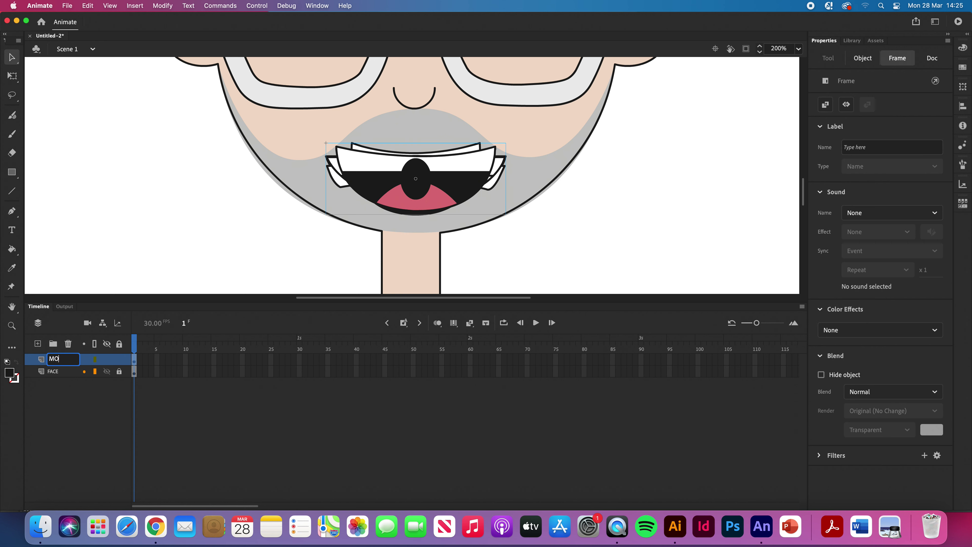
left_click(79, 431)
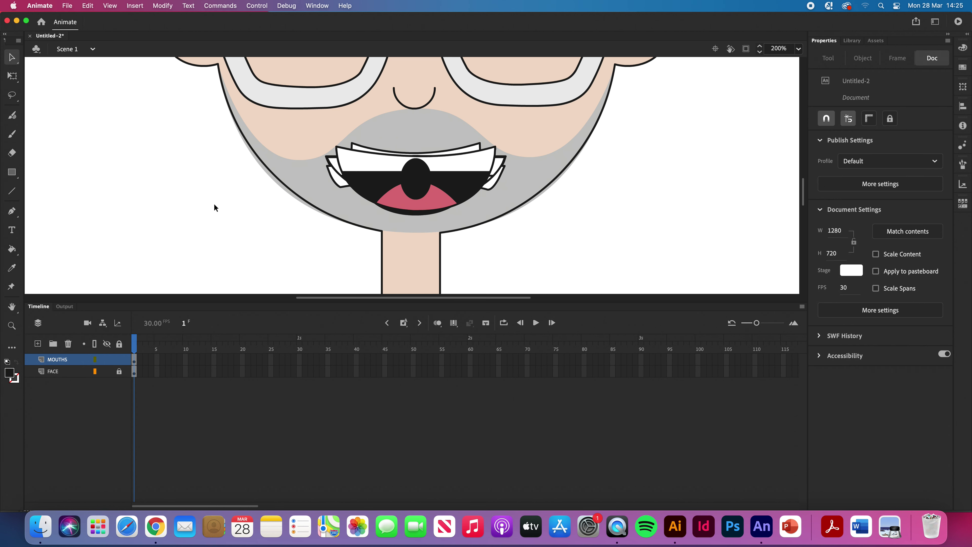
Open the MOUTHS symbol for editing and distribute its mouth shapes to keyframes
left_click(385, 189)
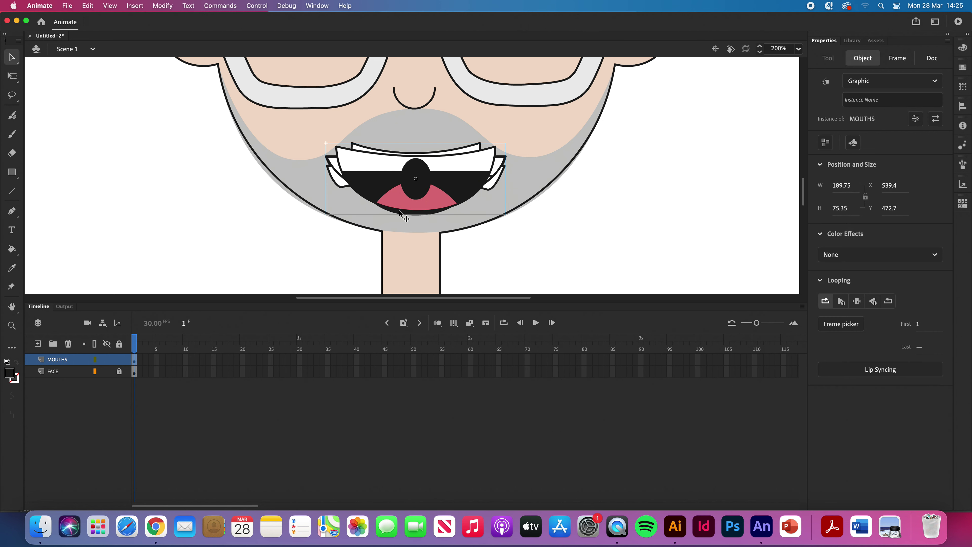
double_click(372, 191)
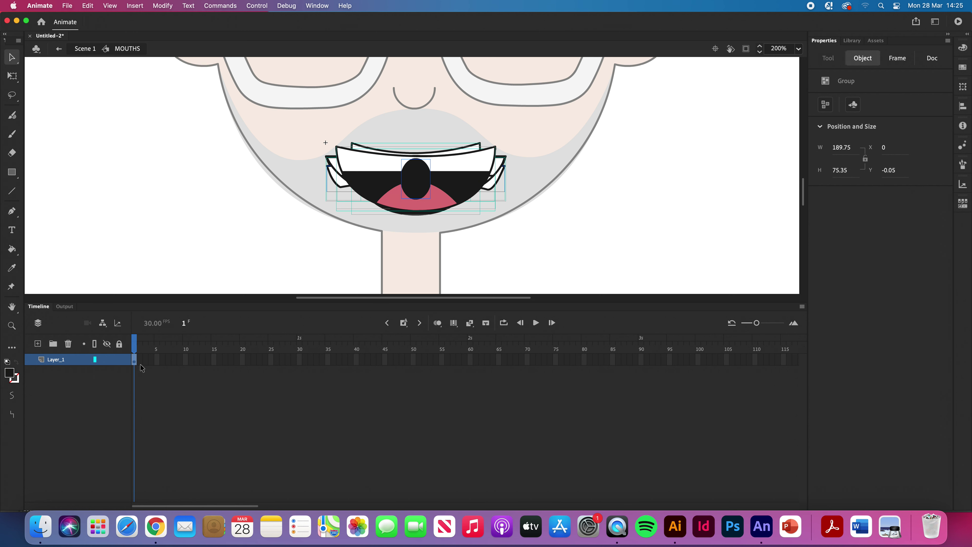
right_click(379, 176)
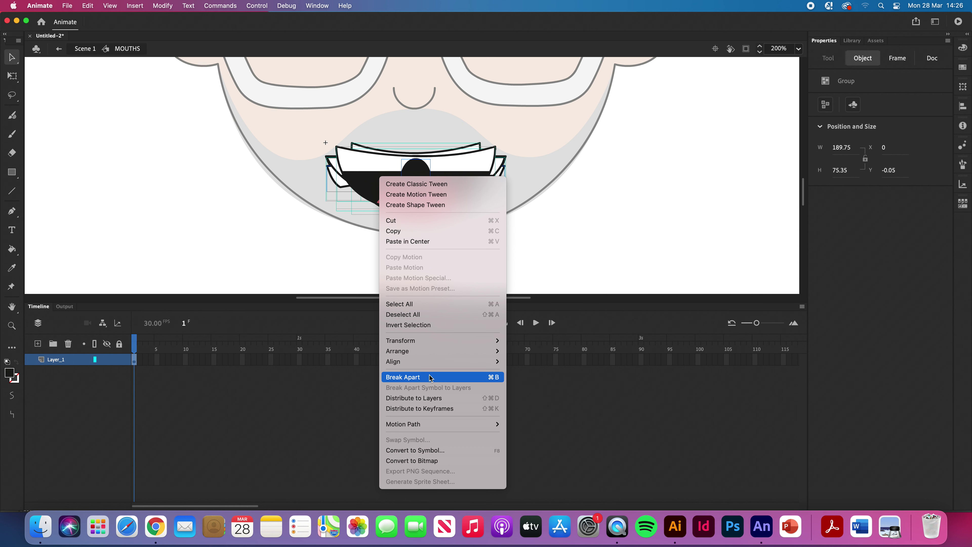
left_click(445, 409)
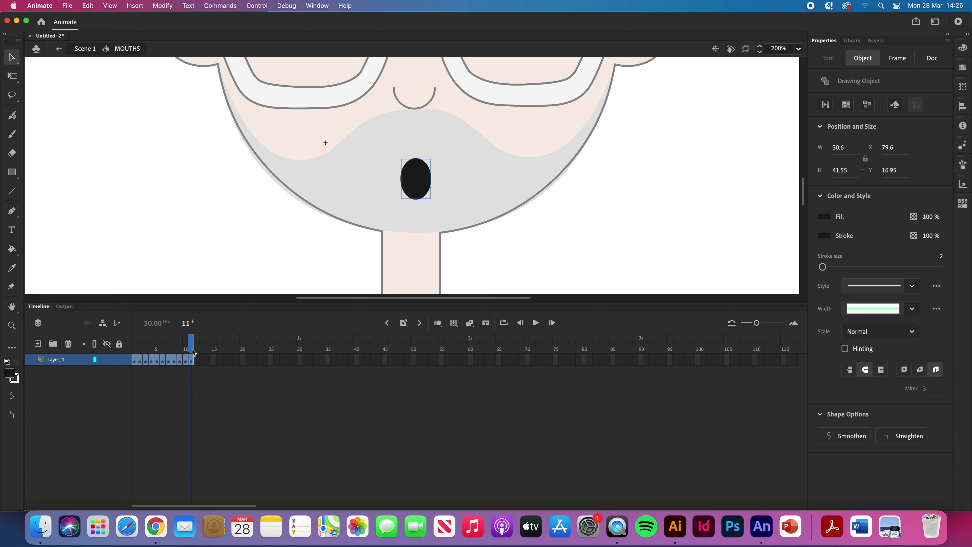
Scrub through the mouth keyframes inside the symbol to check each shape, and return to Scene 1
left_click_drag(193, 349, 108, 333)
mouse_move(202, 341)
left_mouse_down()
mouse_move(115, 334)
mouse_move(202, 339)
mouse_move(115, 329)
mouse_move(202, 340)
mouse_move(115, 329)
mouse_move(186, 336)
mouse_move(119, 326)
mouse_move(134, 328)
left_mouse_up()
left_click(137, 80)
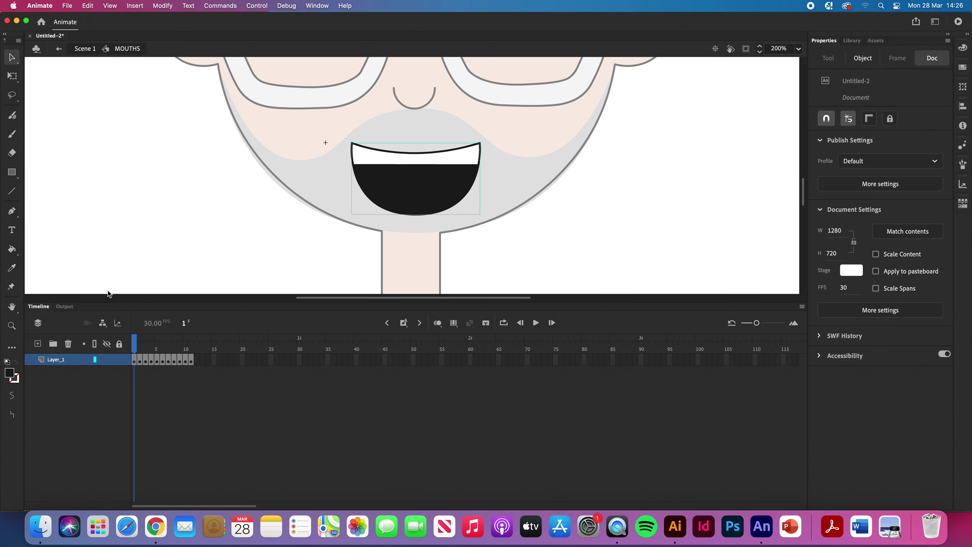
left_click(84, 50)
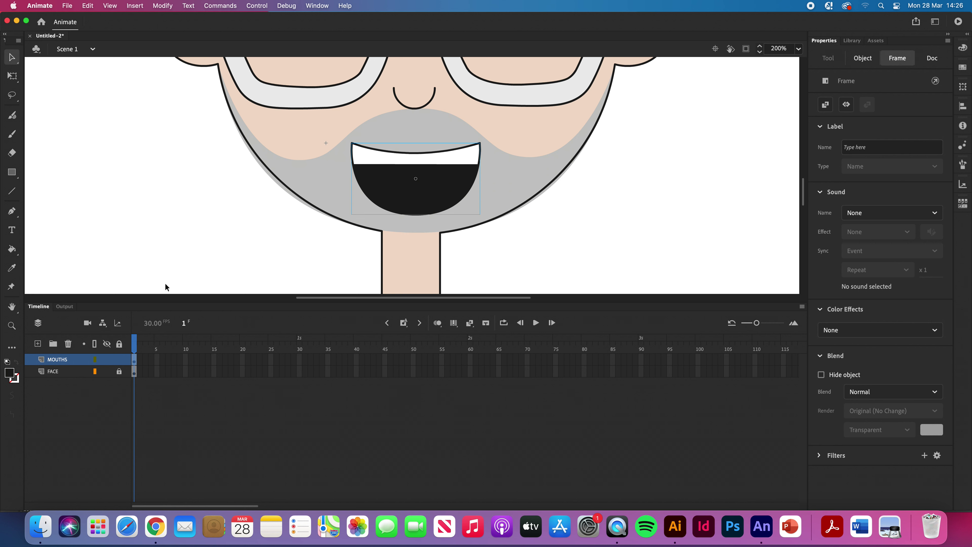
Check the MOUTHS layer's frame and play the main timeline to examine how the mouth symbol plays back
left_click(117, 393)
left_click(134, 360)
left_click(188, 416)
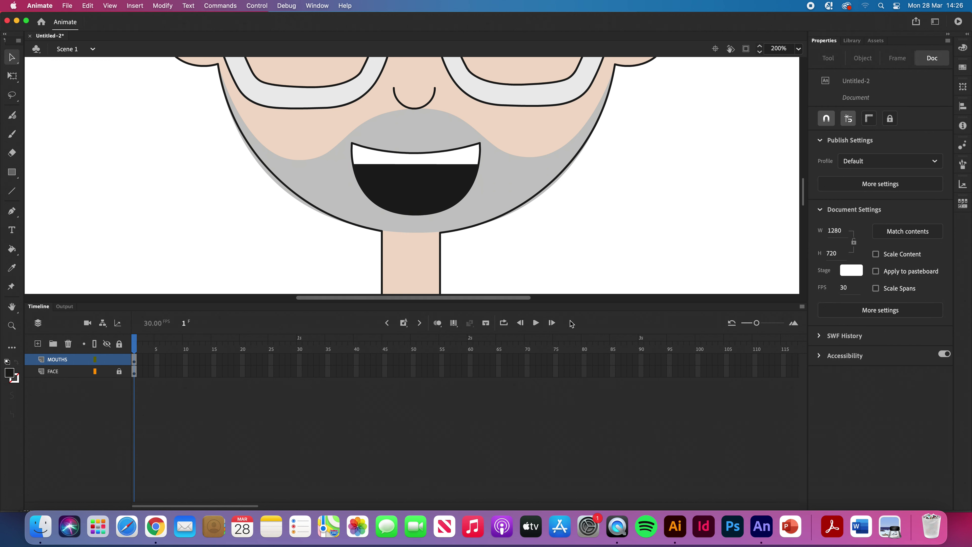
left_click(537, 323)
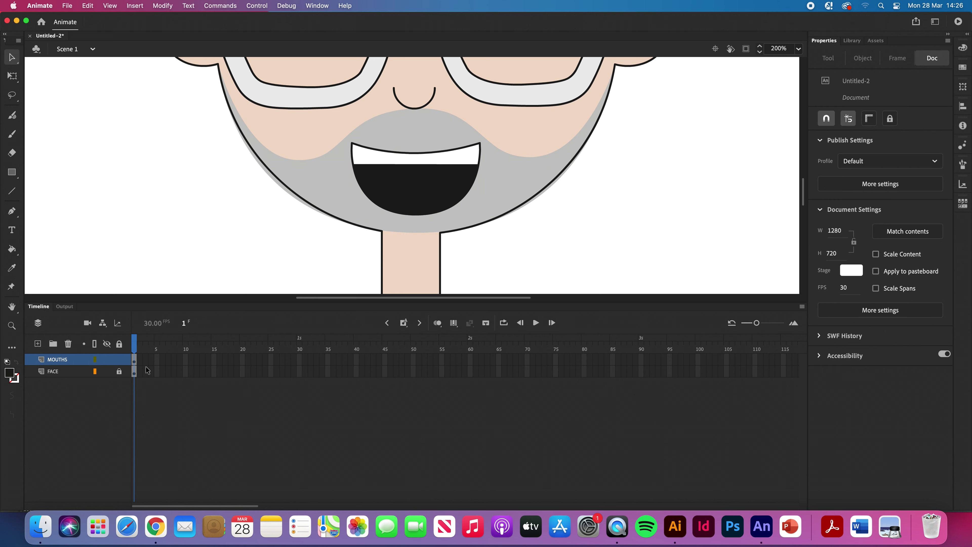
left_click(134, 360)
left_click(536, 323)
left_click(536, 323)
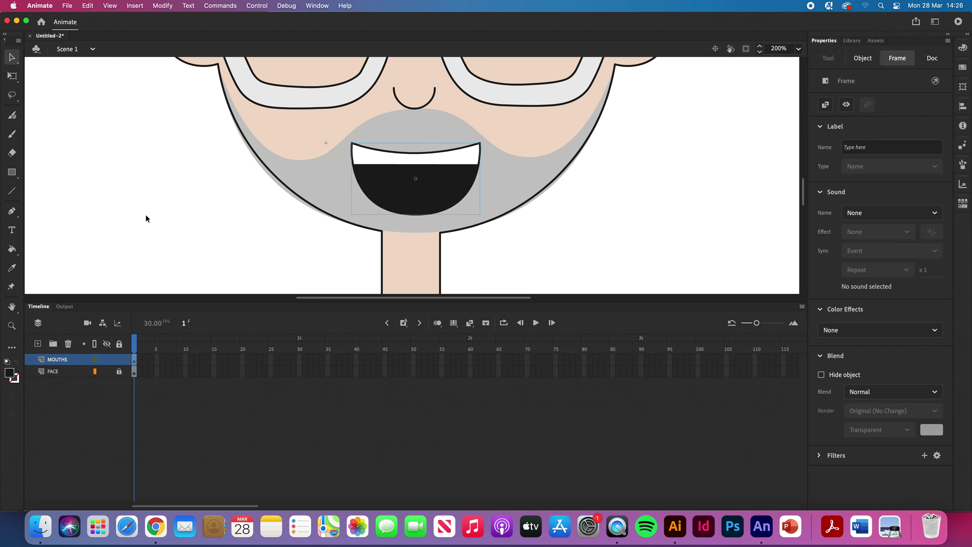
left_click(276, 439)
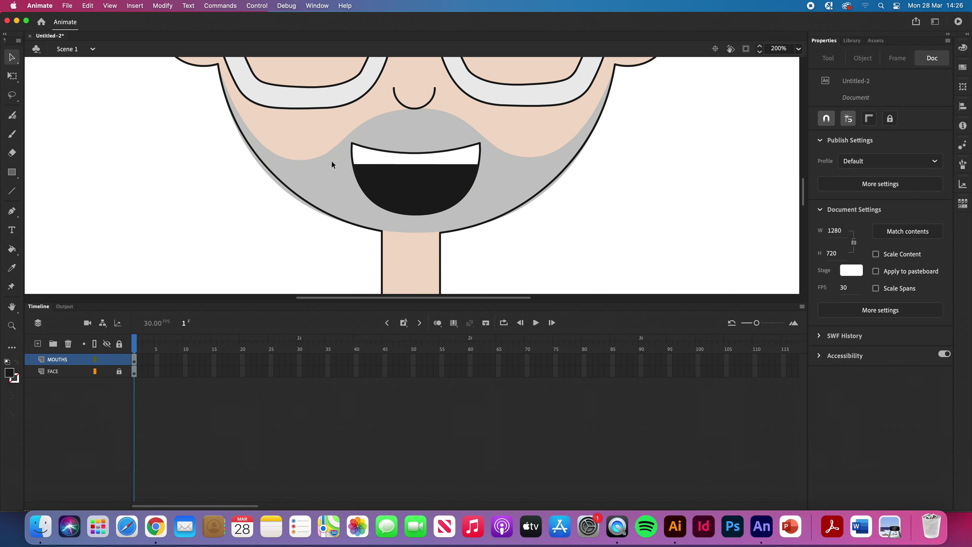
Select the mouth symbol on the stage and open its Lip Syncing settings
left_click(372, 191)
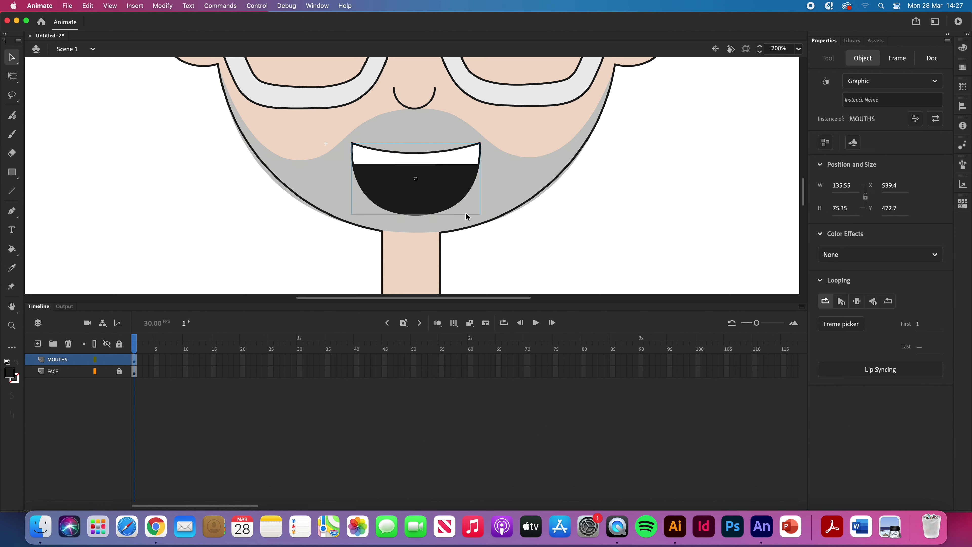
left_click(288, 208)
left_click(391, 193)
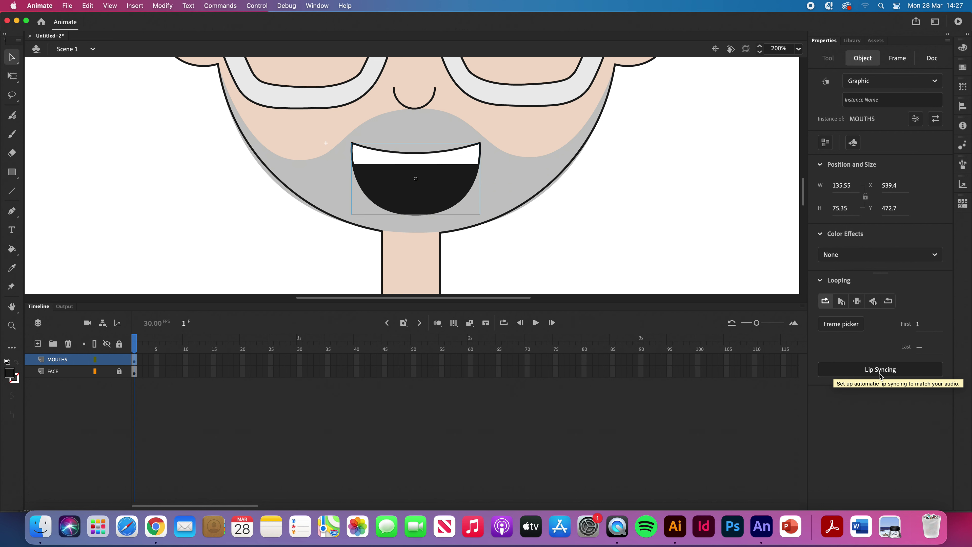
left_click(888, 374)
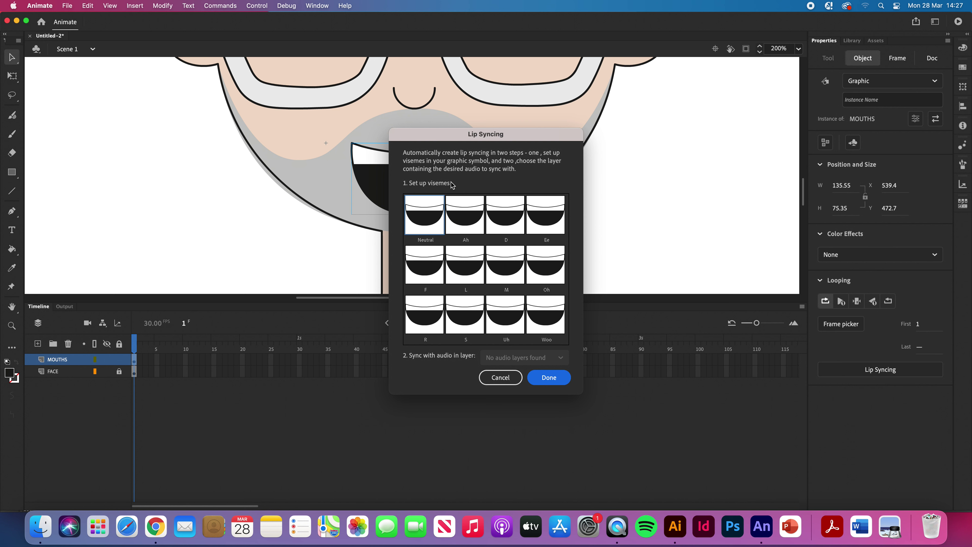
left_click_drag(446, 138, 448, 107)
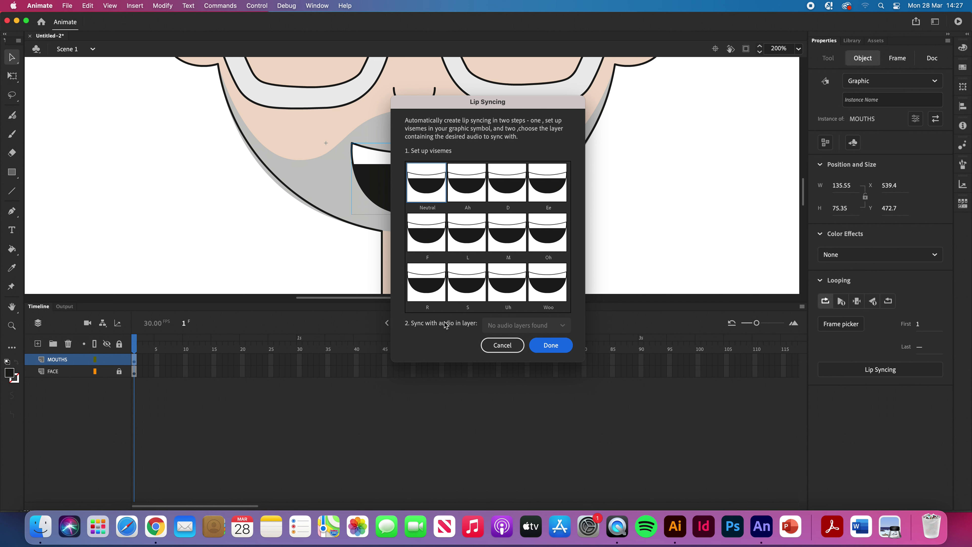
Assign symbol frame 6 to the Neutral viseme, 1 to Ah, 2 to D and 3 to Ee
left_click(428, 181)
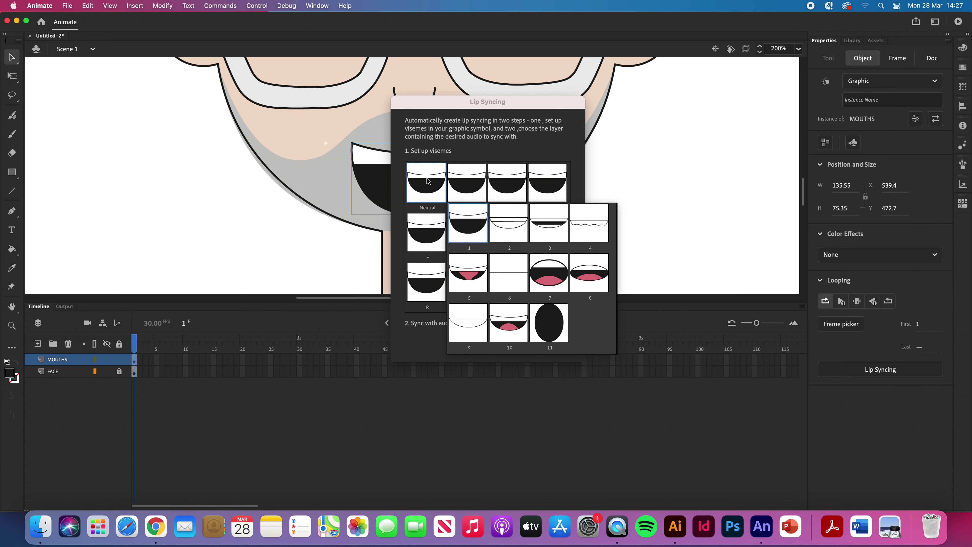
left_click(510, 275)
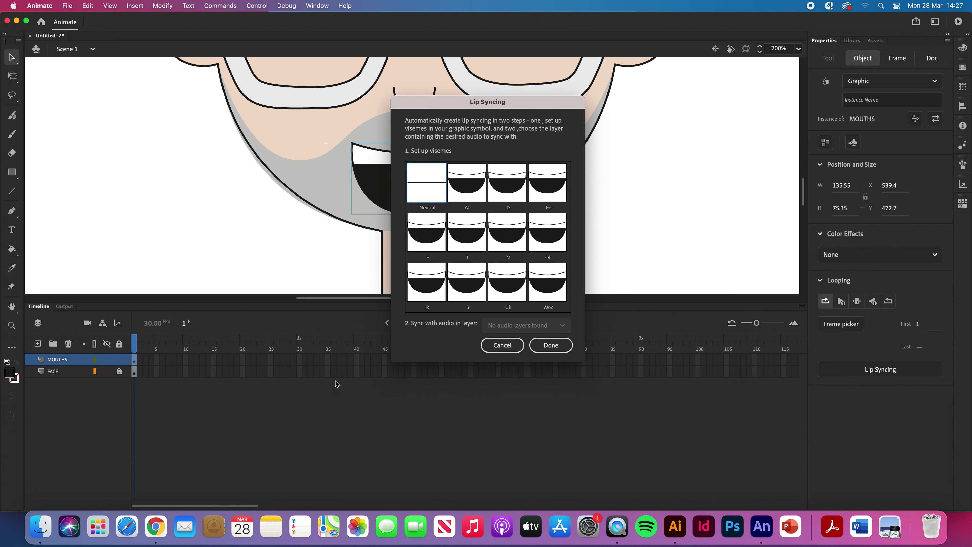
left_click(470, 187)
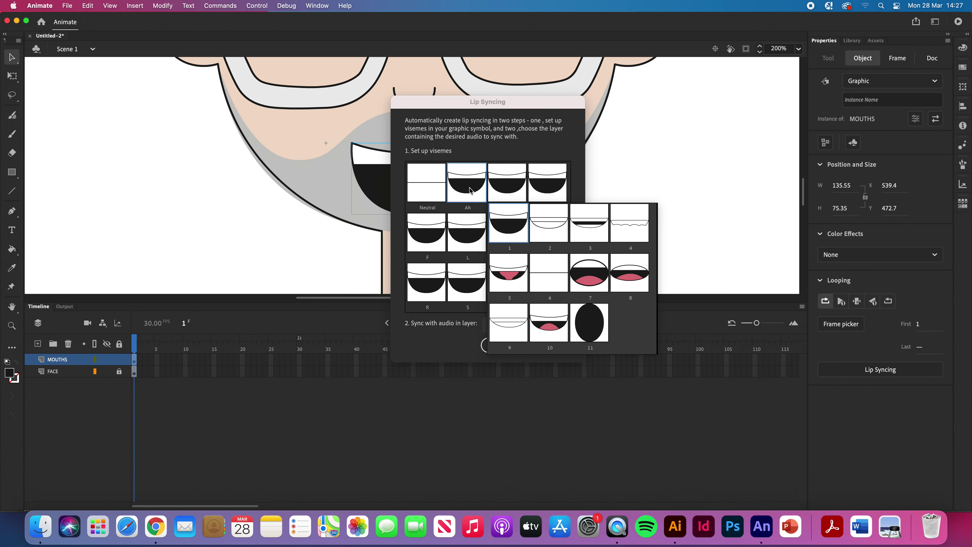
left_click(513, 233)
left_click(508, 187)
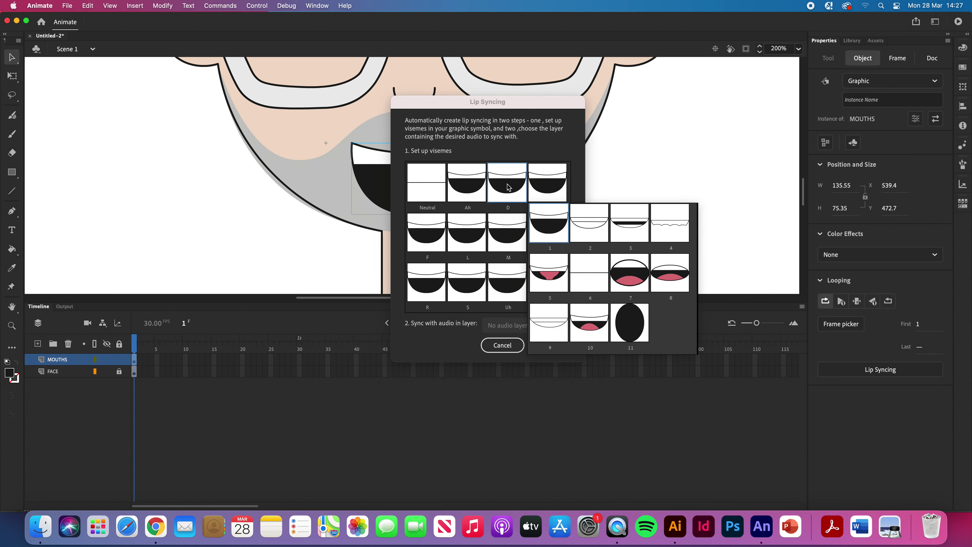
left_click(591, 225)
left_click(559, 196)
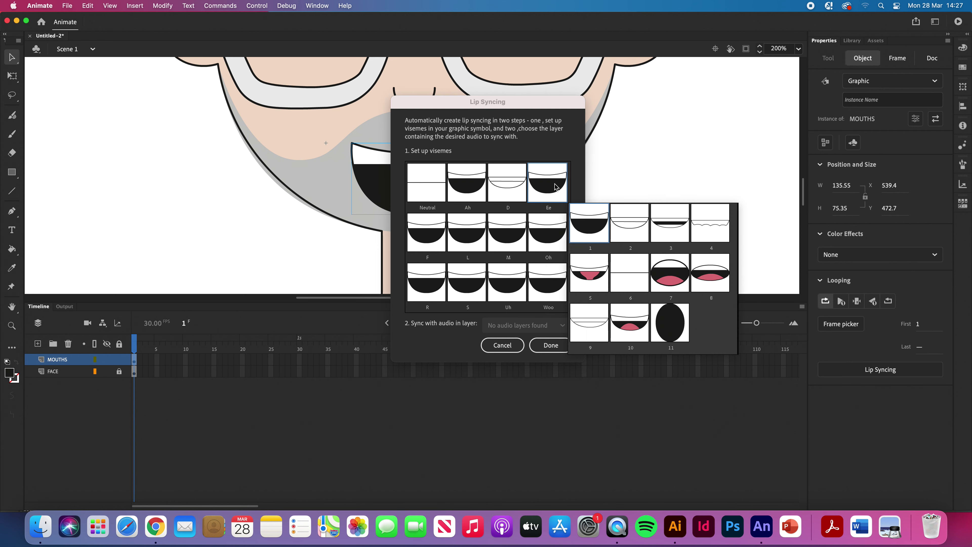
left_click(660, 225)
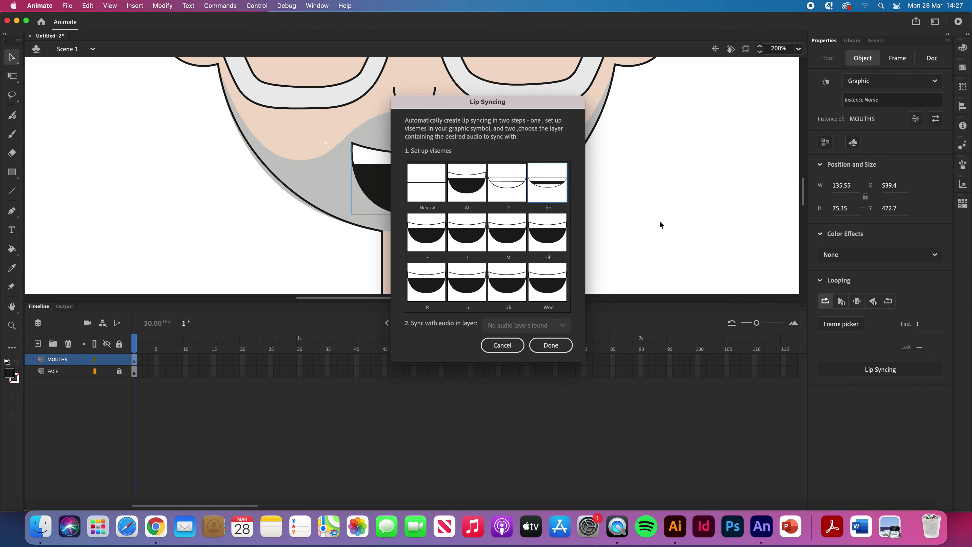
Assign symbol frame 4 to the F viseme, 5 to L, 6 to M and 7 to Oh
left_click(421, 234)
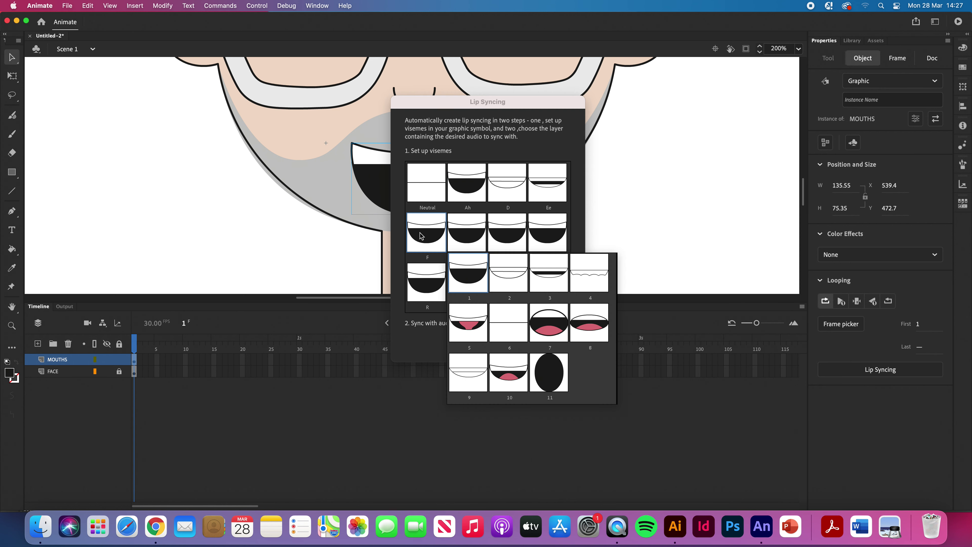
left_click(594, 277)
left_click(464, 241)
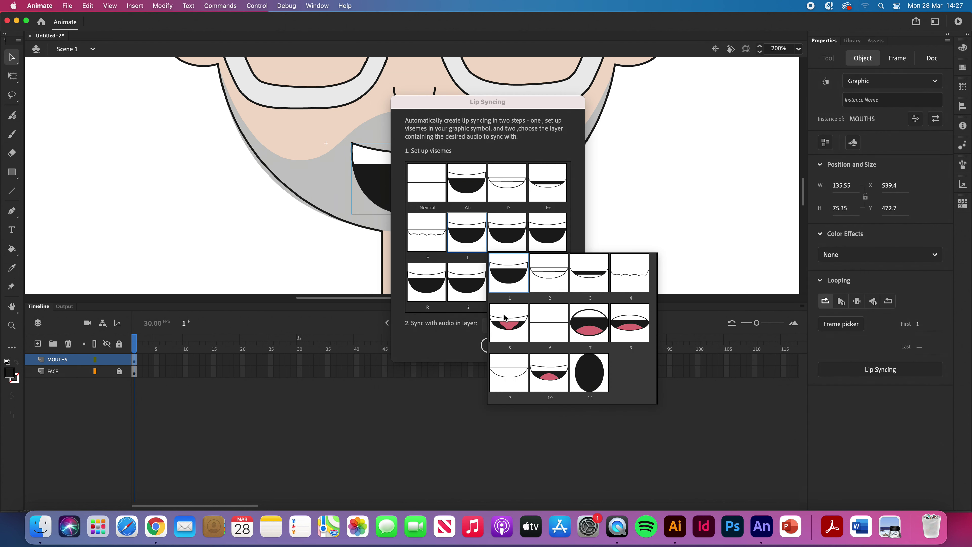
left_click(505, 318)
left_click(507, 238)
left_click(574, 322)
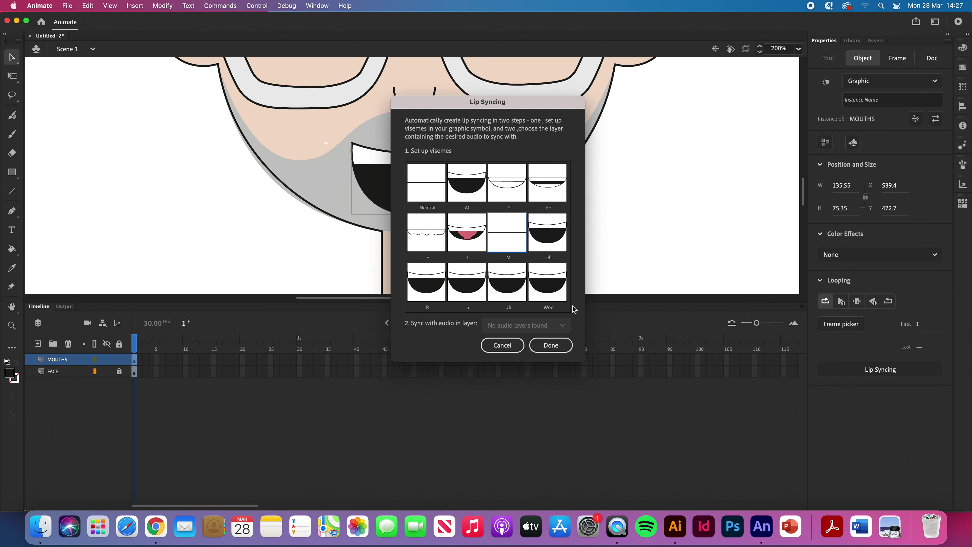
left_click(544, 237)
left_click(672, 323)
Assign symbol frame 8 to the R viseme, 9 to S, 10 to Uh and 11 to Woo, and accept the lip sync settings
left_click(426, 293)
left_click(579, 375)
left_click(472, 288)
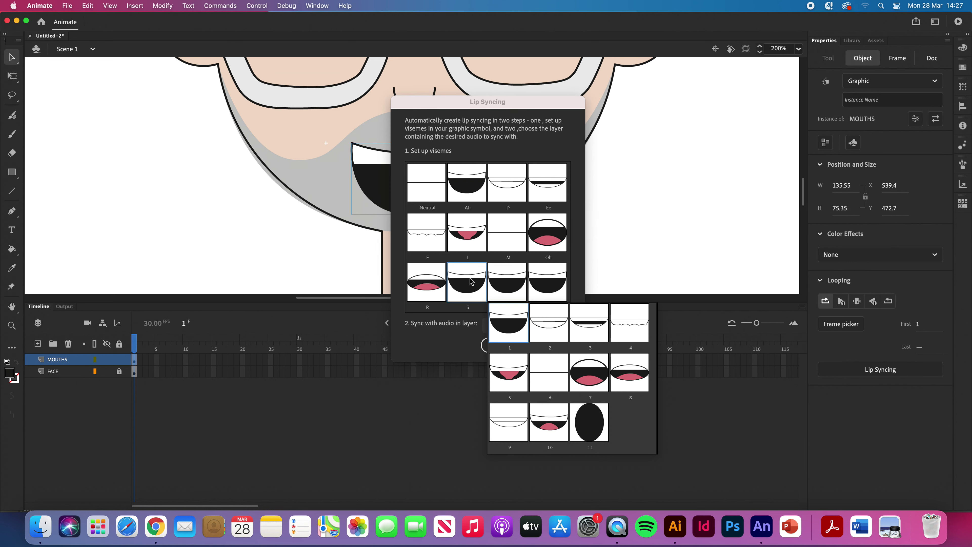
left_click(508, 427)
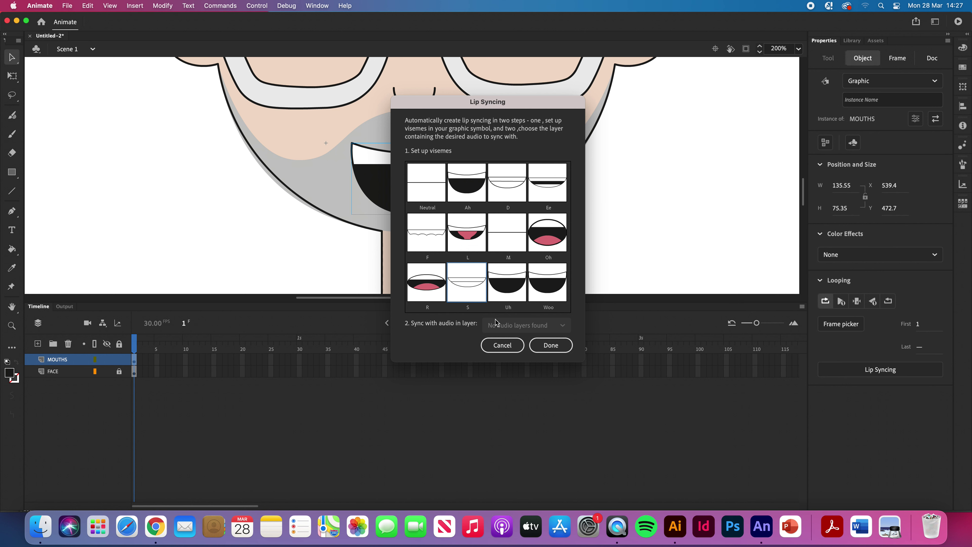
left_click(510, 287)
left_click(597, 417)
left_click(554, 298)
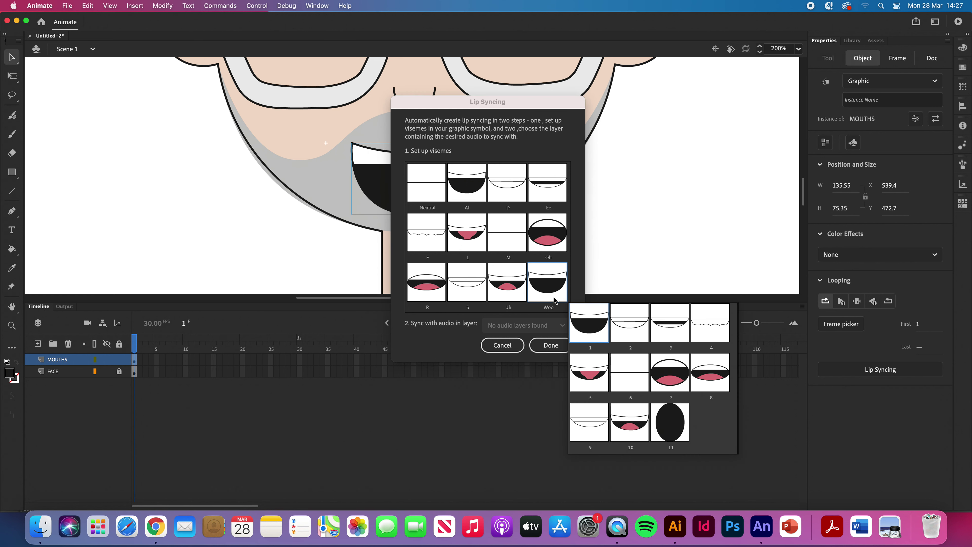
left_click(644, 417)
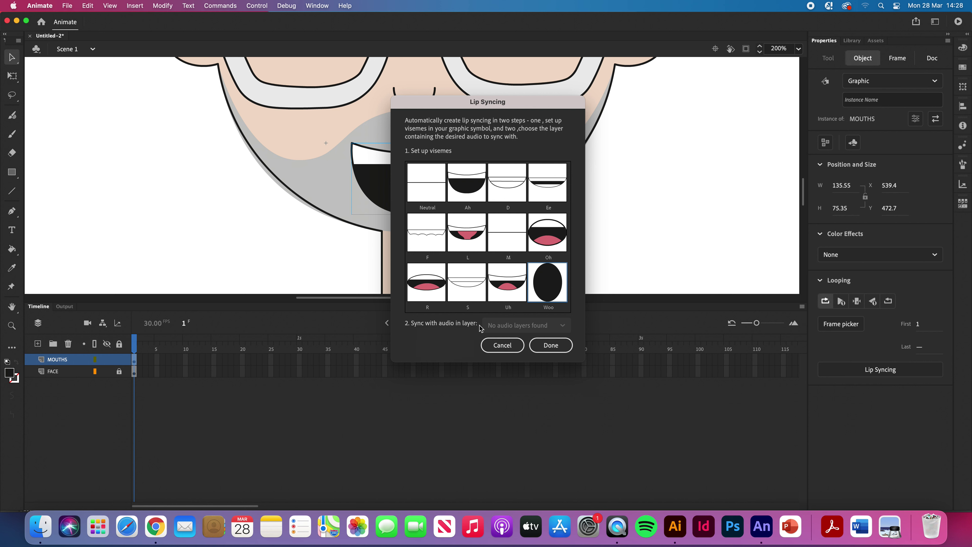
left_click(553, 346)
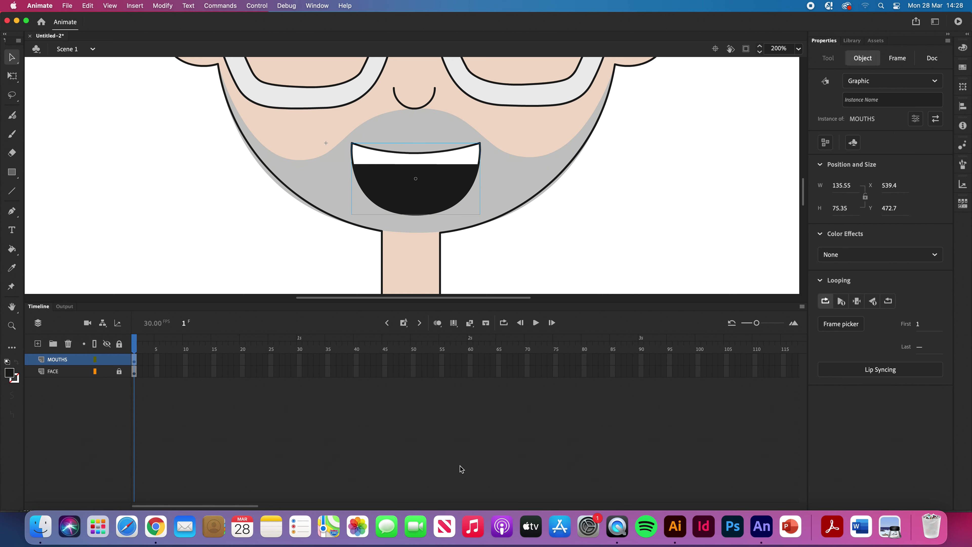
Add a new layer above MOUTHS and name it AUDIO
left_click(68, 5)
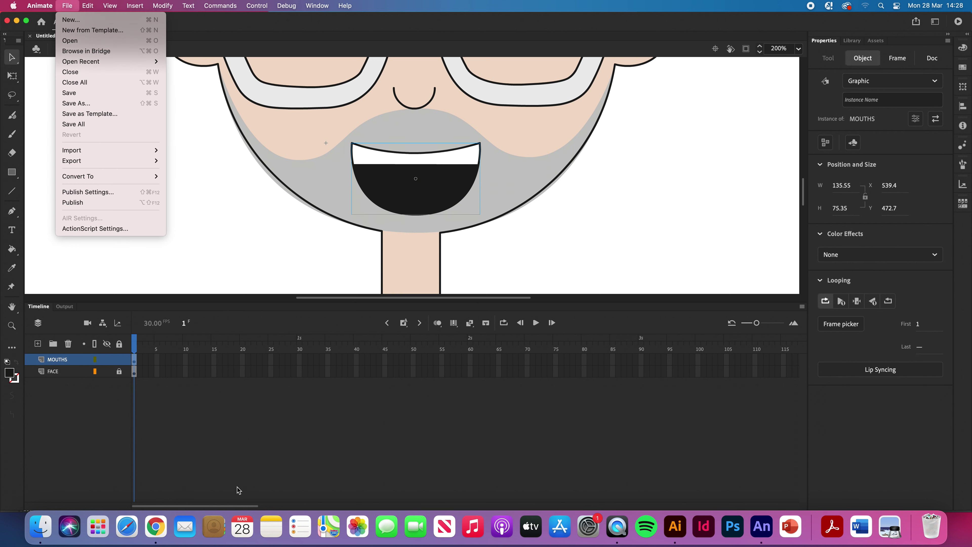
left_click(237, 502)
left_click(39, 345)
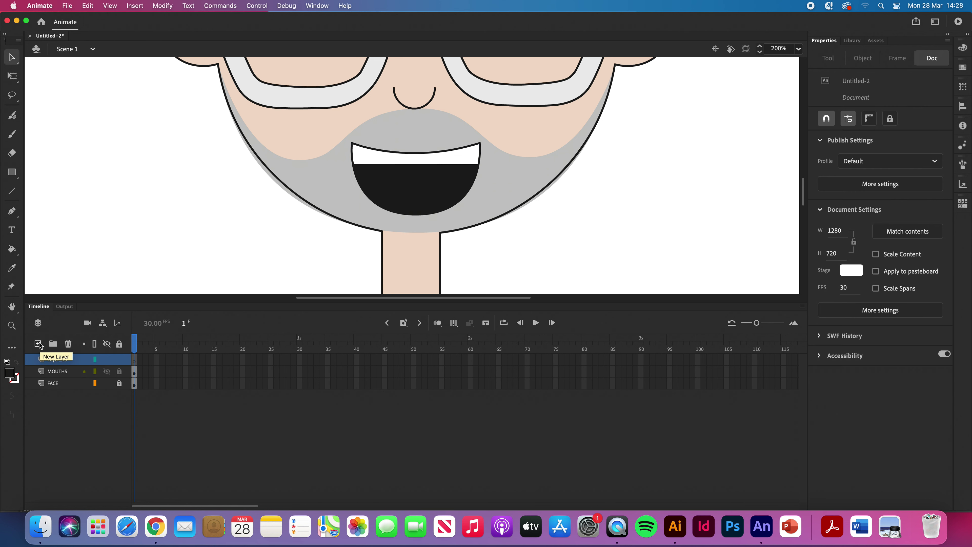
double_click(58, 360)
type("AUDIO")
key("Return")
left_click(190, 448)
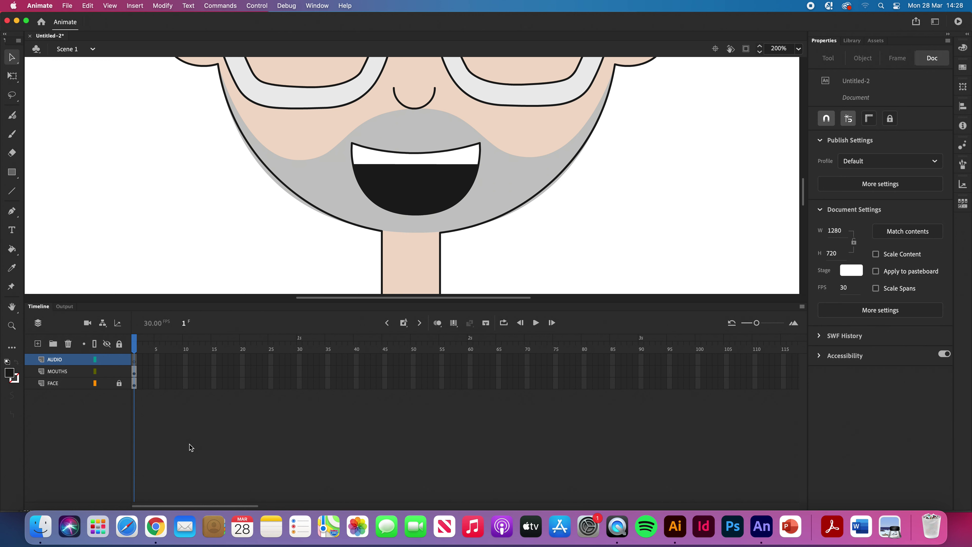
Import the sound file danceoff_01.aif from the Desktop onto the AUDIO layer
left_click(66, 6)
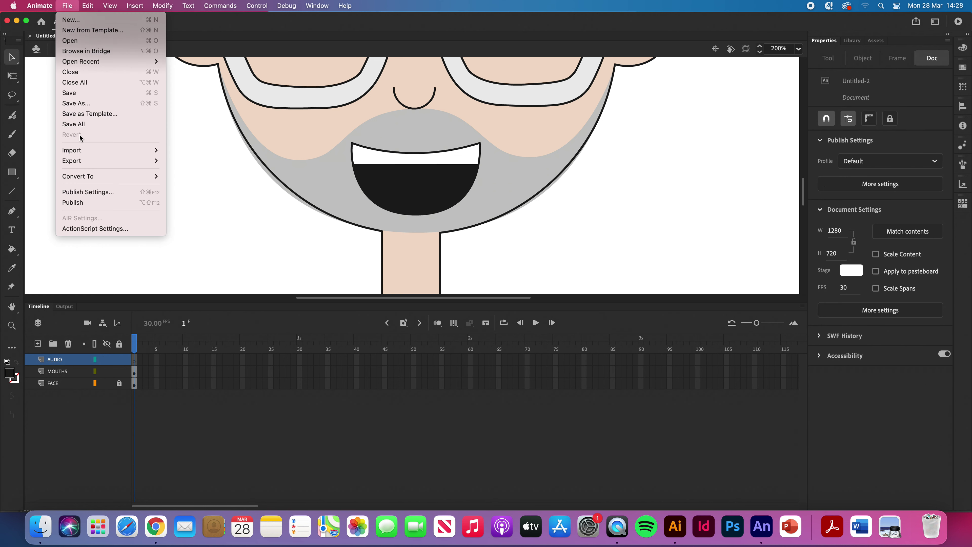
mouse_move(84, 151)
left_click(220, 150)
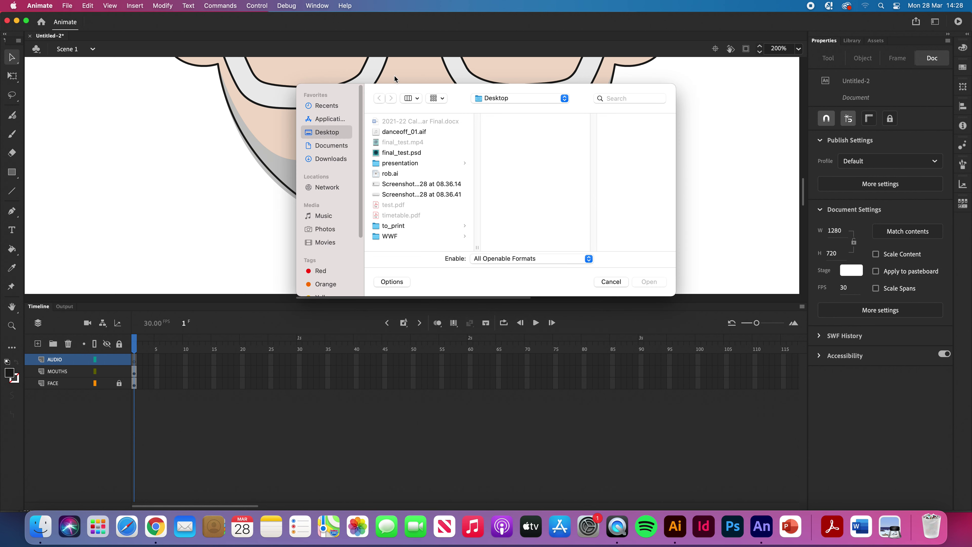
left_click(409, 134)
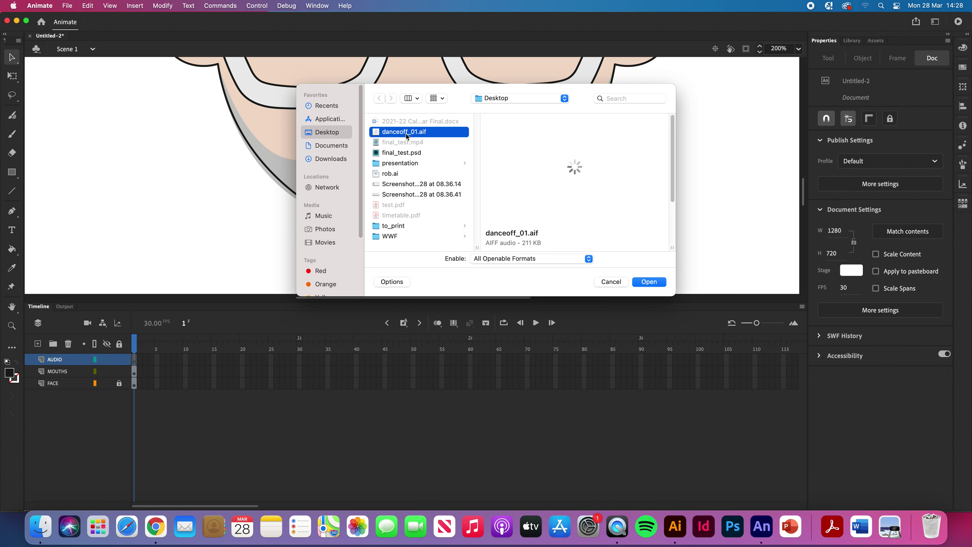
left_click(649, 285)
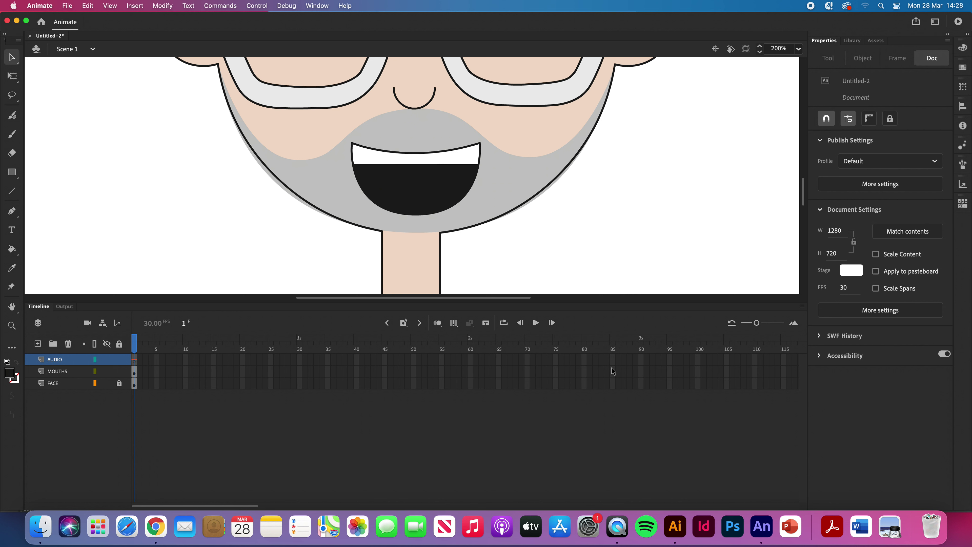
Extend the AUDIO layer to frame 100 and remove the surplus frames after the waveform ends, from frame 97 onward
left_click(699, 362)
key("F5")
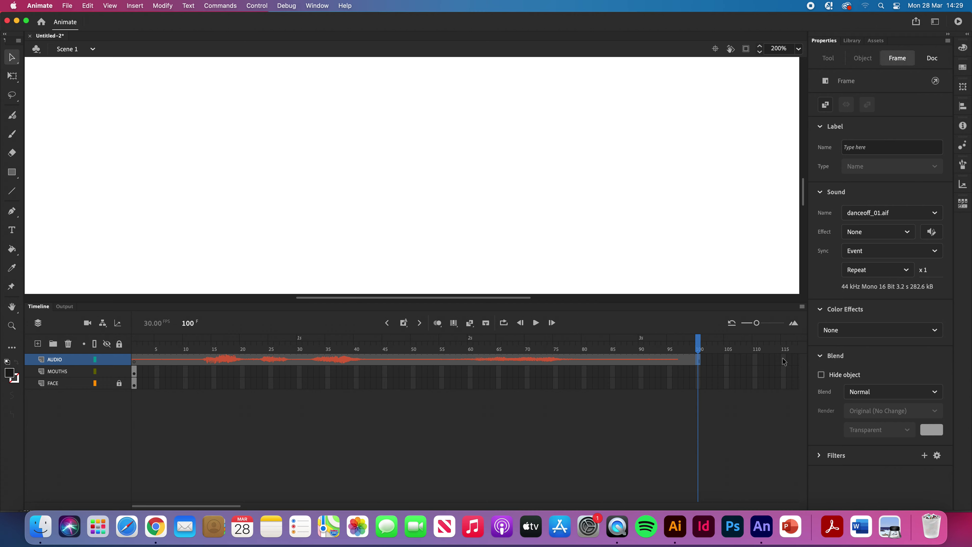
left_click(685, 364)
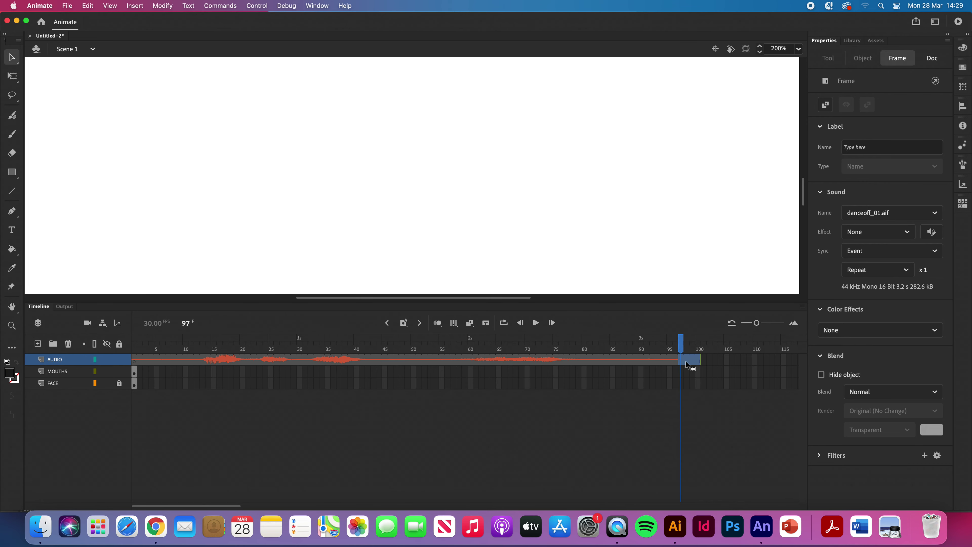
right_click(686, 364)
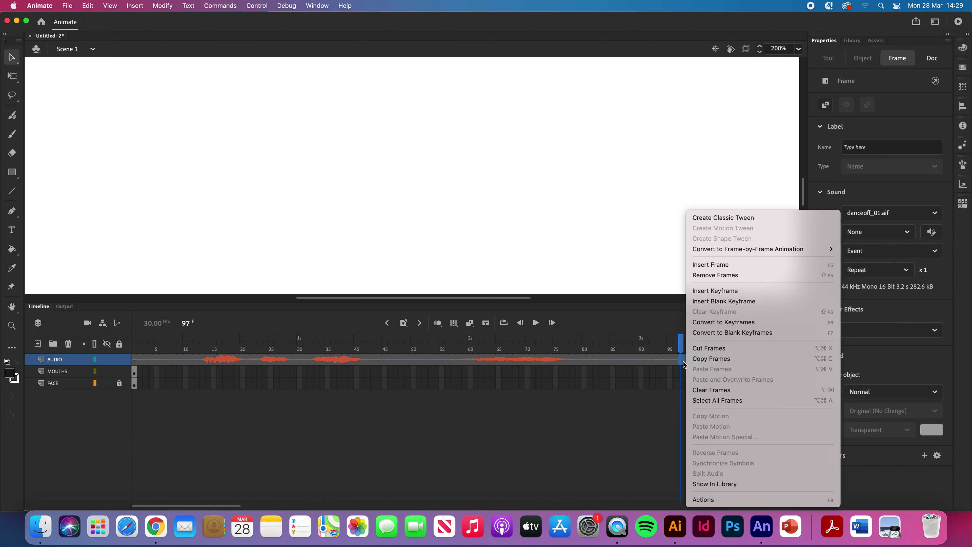
left_click(709, 274)
left_click(627, 419)
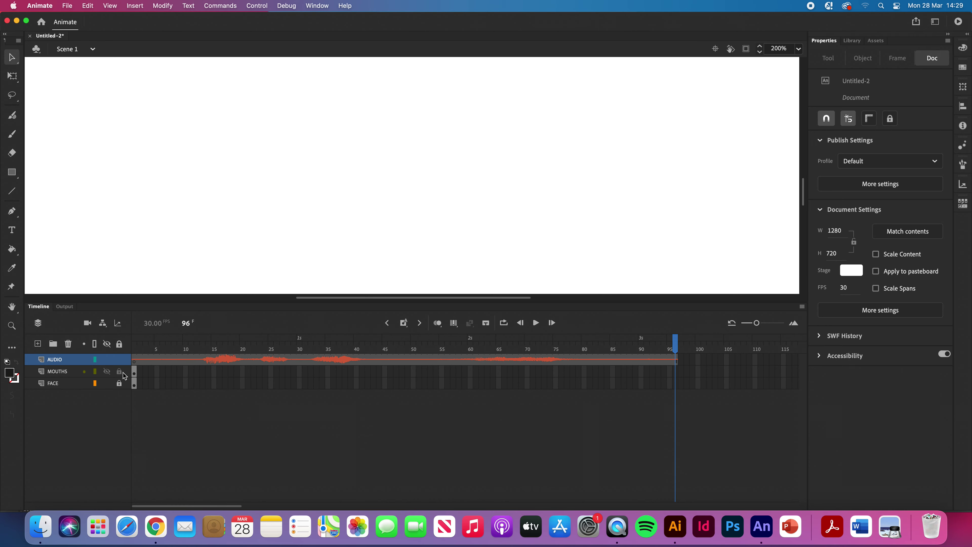
Extend the MOUTHS and FACE layers to frame 96 to match the audio's length
left_click(677, 374)
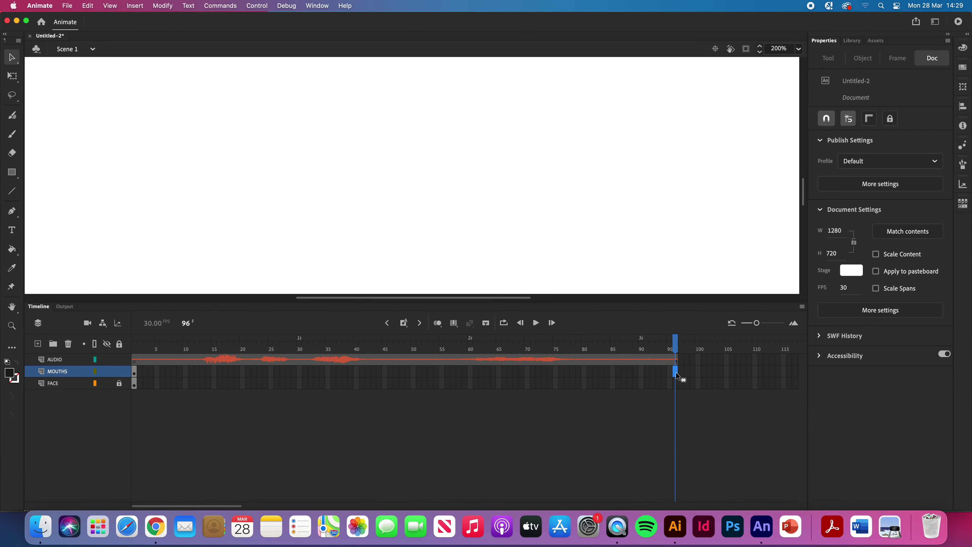
key("F5")
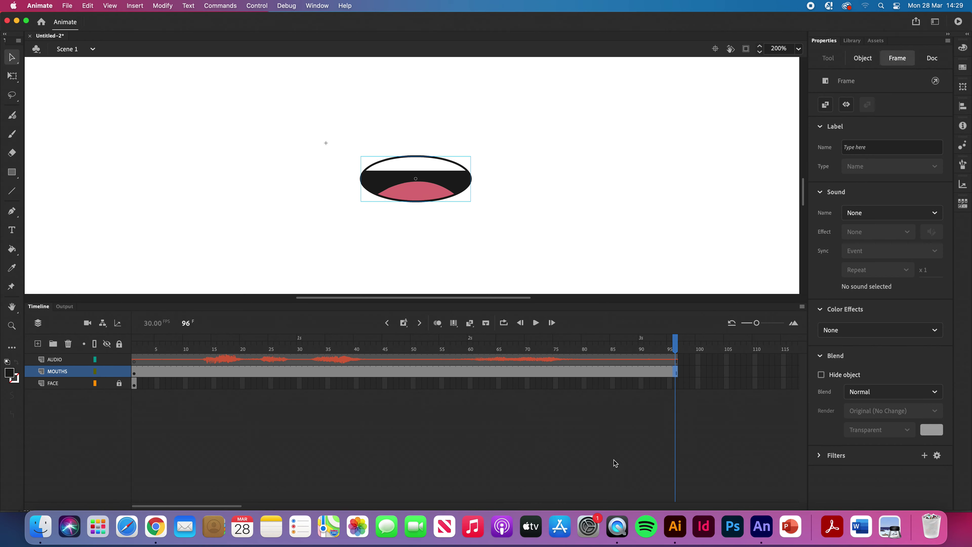
left_click(676, 384)
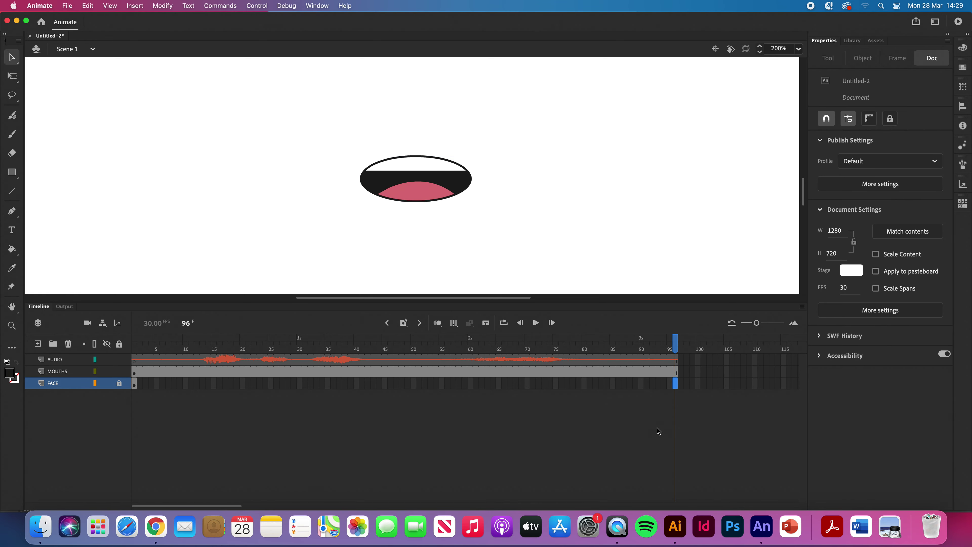
key("F5")
left_click(653, 429)
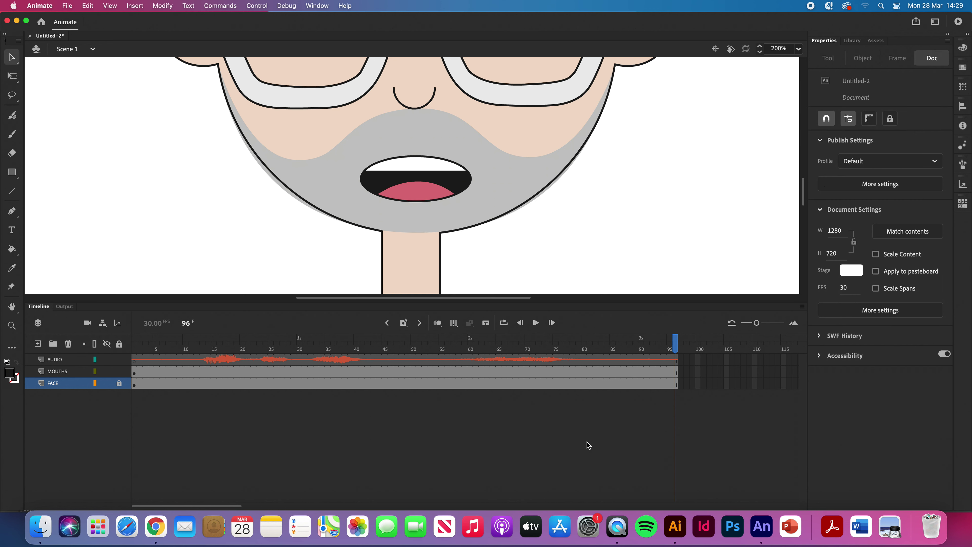
Show the whole character at 100% in an enlarged stage area and play the timeline from frame 1 to check the unsynced mouth
key("super+1")
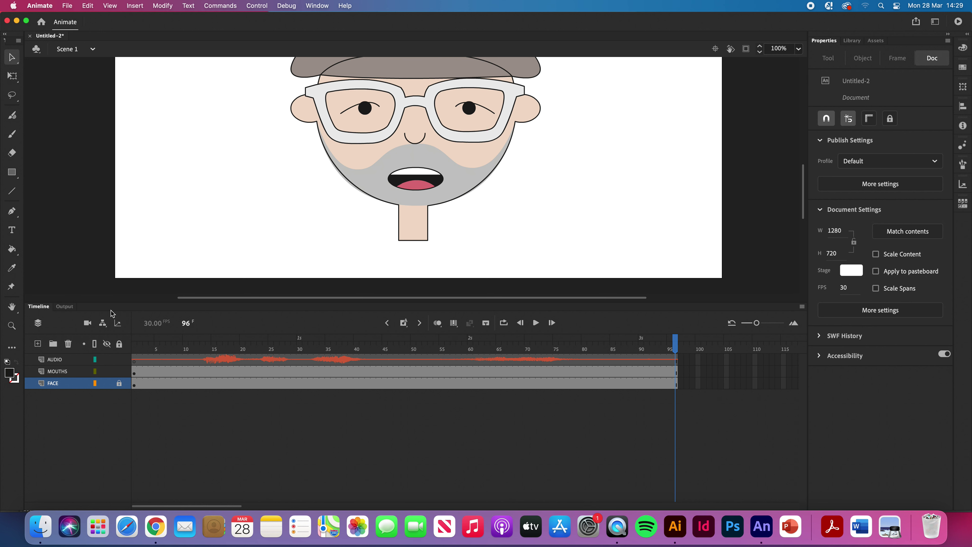
left_click_drag(131, 303, 130, 399)
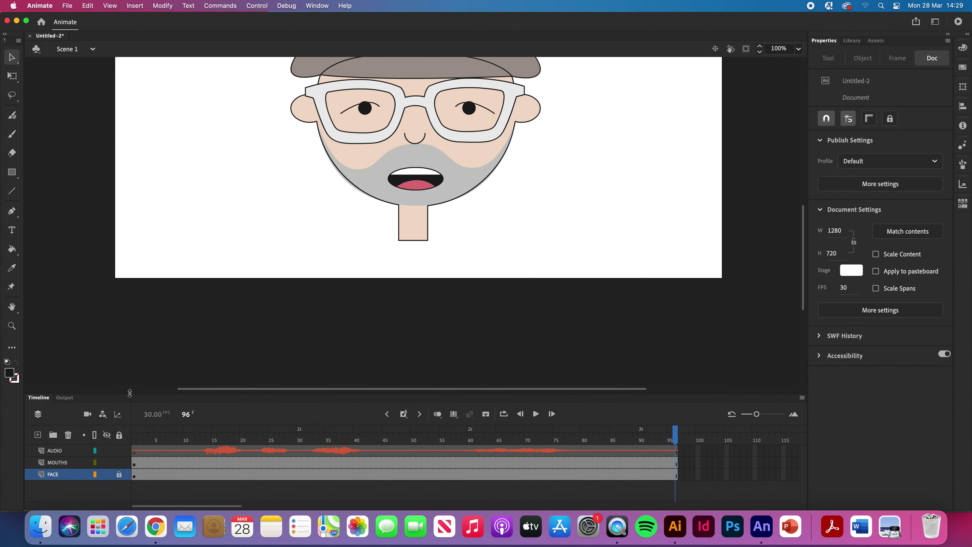
scroll(375, 210, "up", 5)
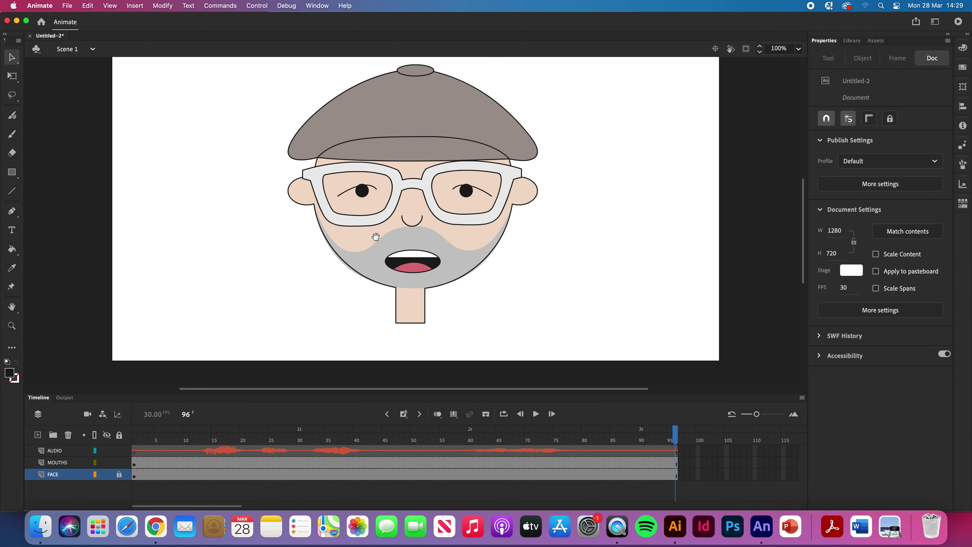
mouse_move(675, 435)
left_mouse_down()
mouse_move(259, 435)
mouse_move(86, 399)
left_mouse_up()
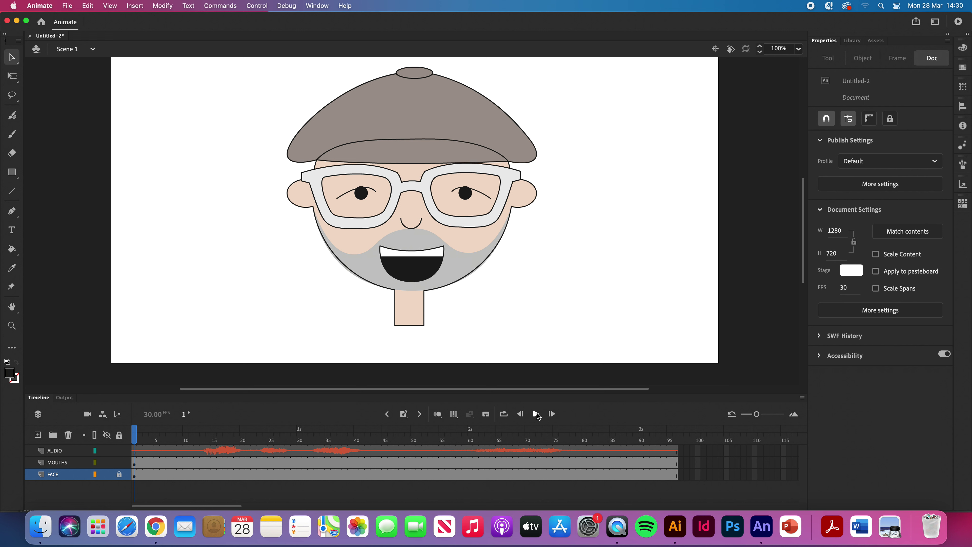
left_click(536, 414)
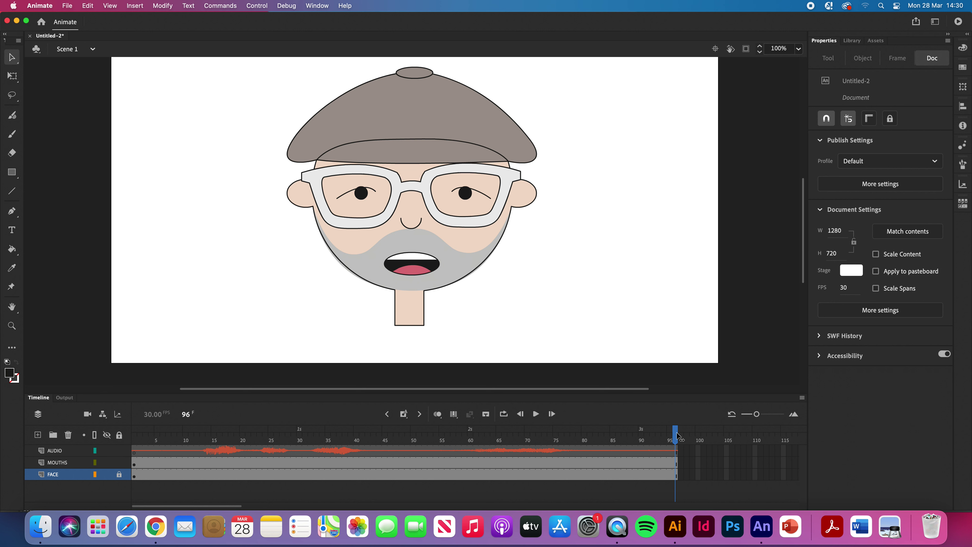
Apply lip syncing to the mouth symbol at frame 1, using the assigned visemes and the AUDIO layer
left_click_drag(678, 437, 134, 437)
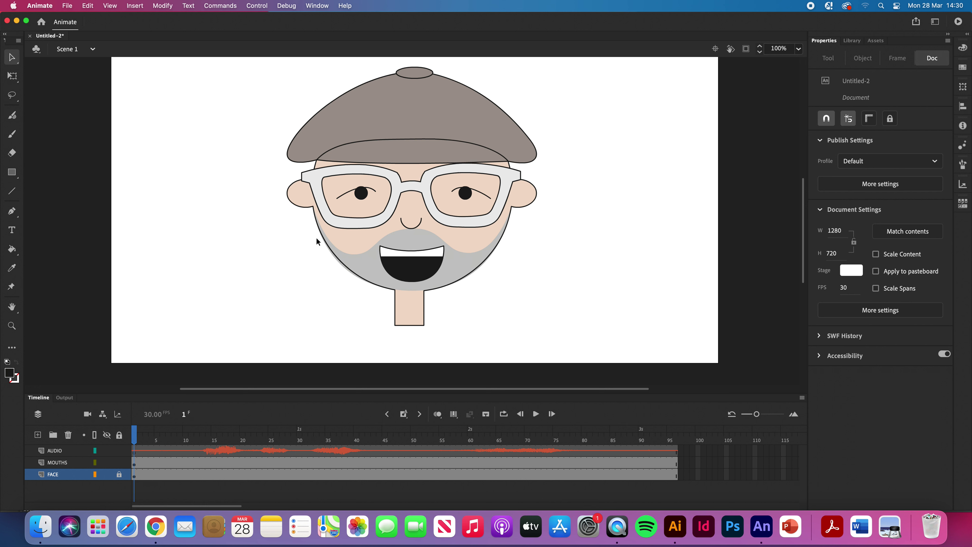
left_click(417, 264)
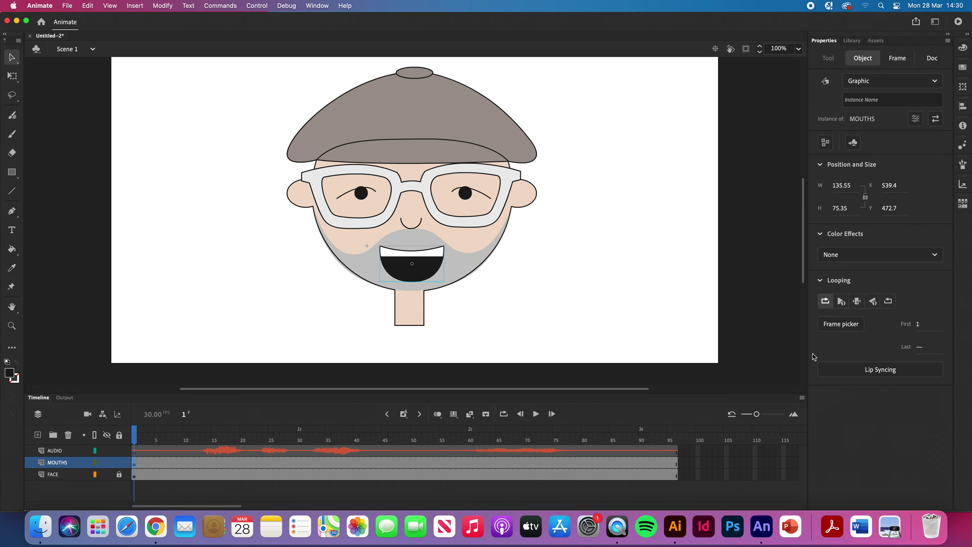
left_click(883, 374)
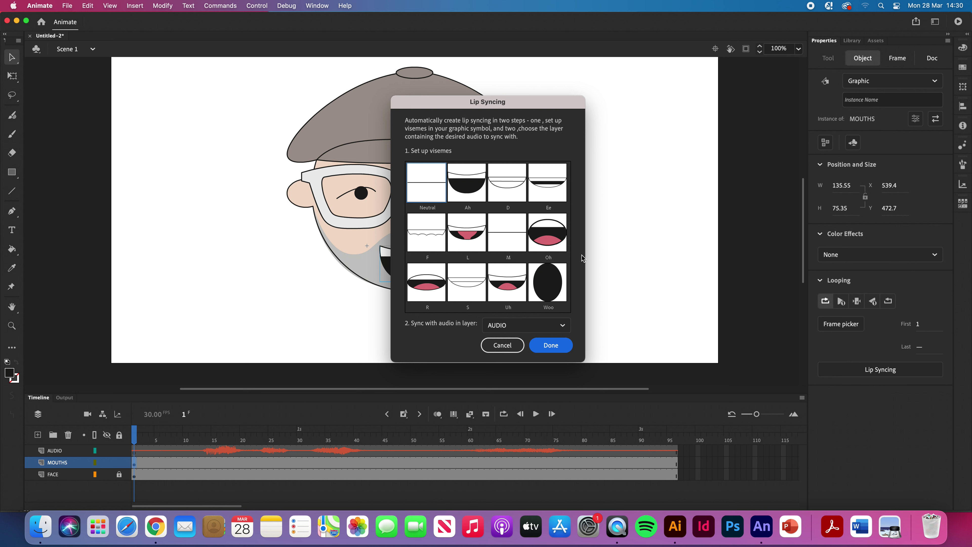
left_click(551, 346)
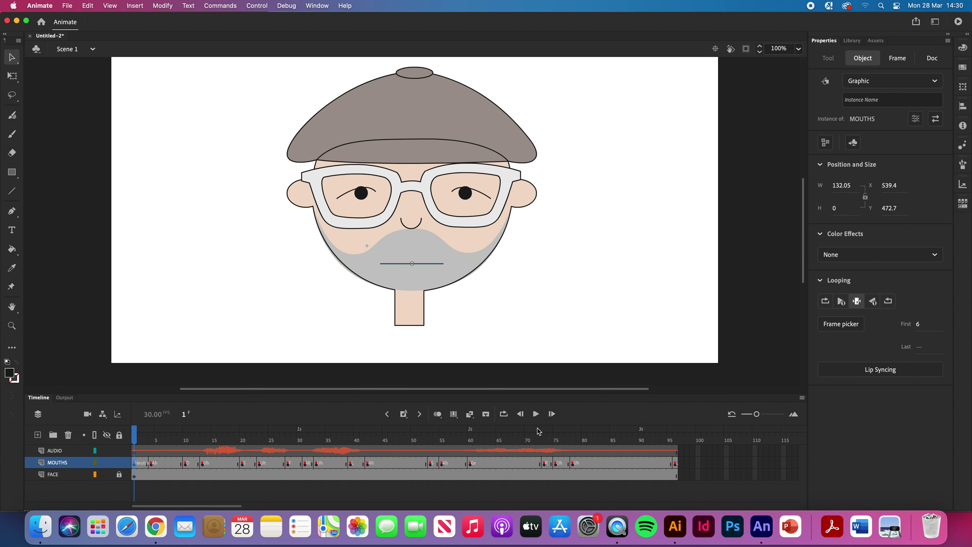
Play the lip-synced timeline twice from frame 1 to examine how the mouth matches the audio
left_click(536, 415)
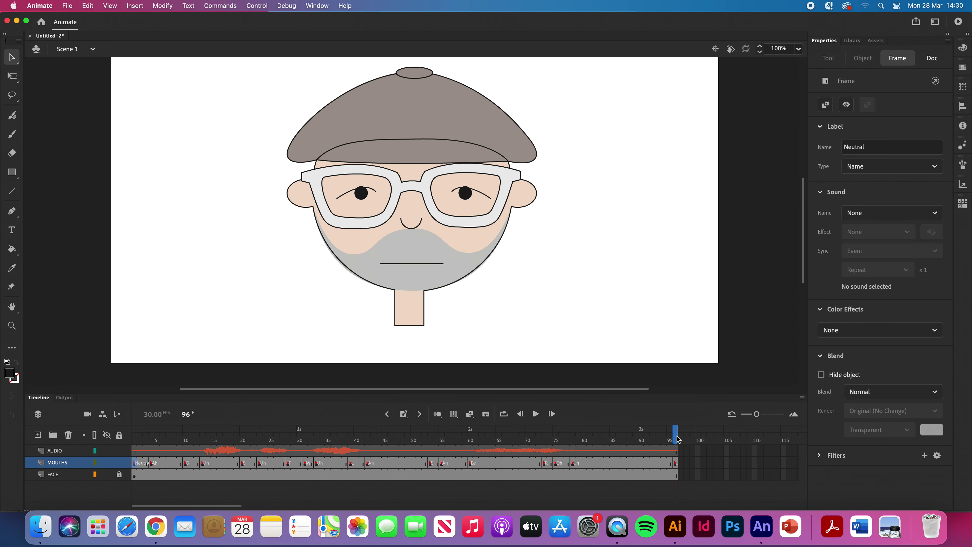
left_click_drag(677, 437, 134, 432)
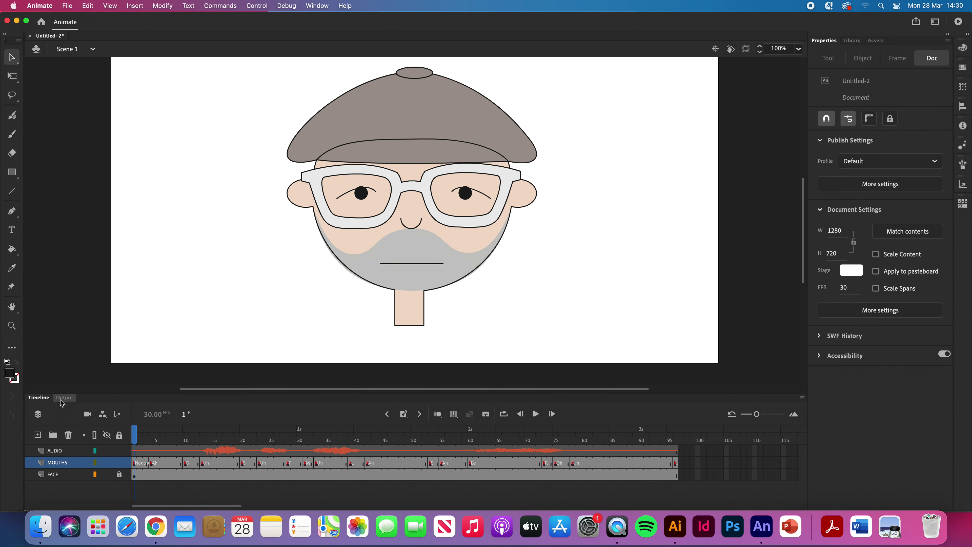
left_click(536, 414)
left_click_drag(676, 440, 134, 441)
Set the AUDIO layer's sound sync to Stream and scrub the timeline, returning the playhead to frame 1
left_click(70, 453)
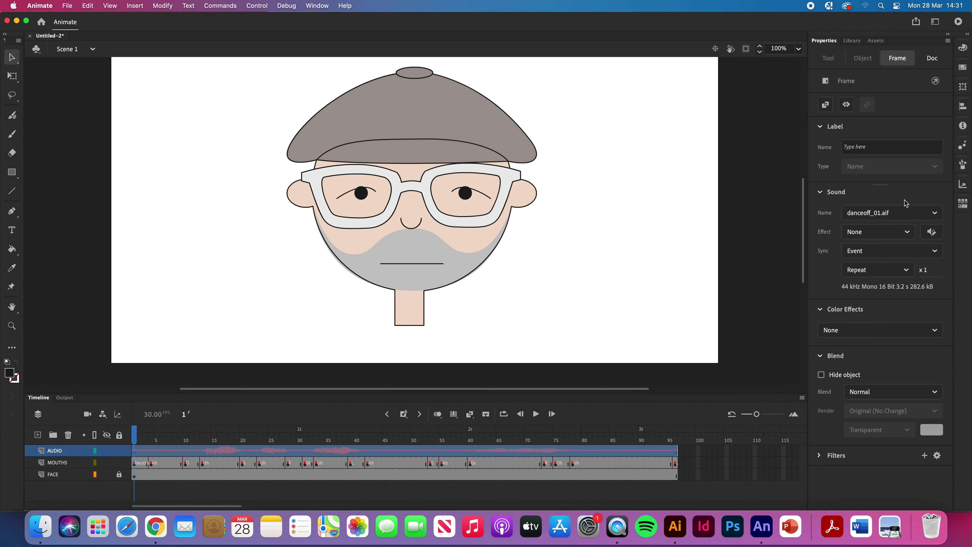
left_click(884, 256)
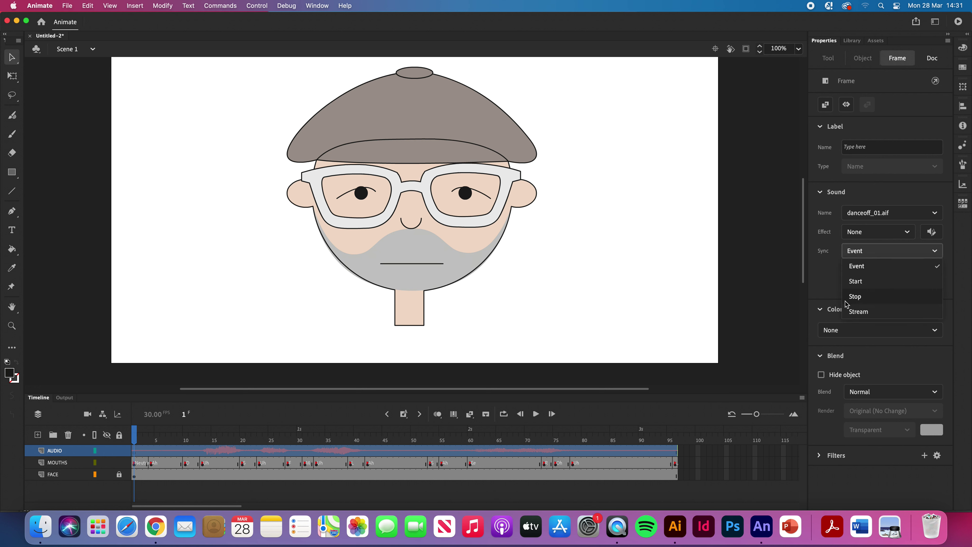
left_click(851, 309)
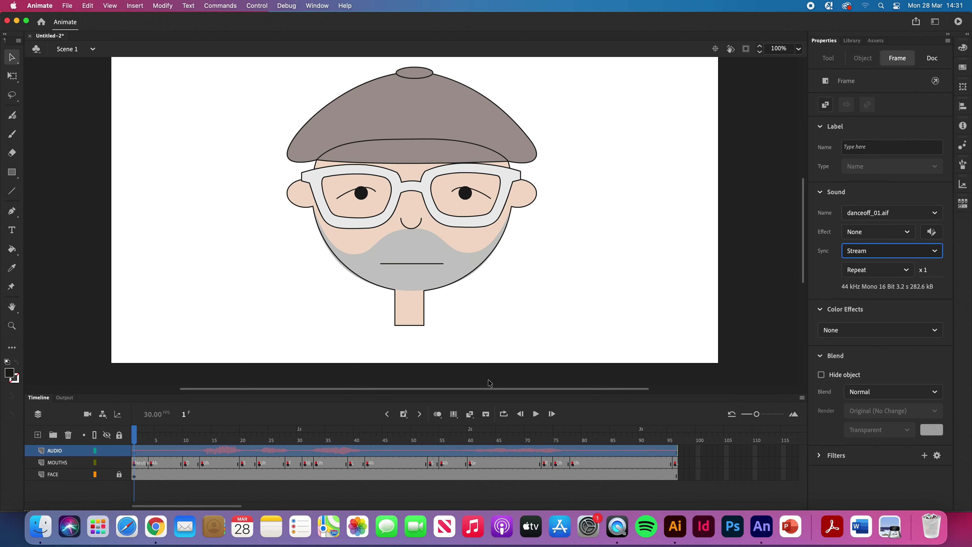
left_click(292, 416)
mouse_move(135, 434)
left_mouse_down()
mouse_move(418, 443)
mouse_move(298, 441)
mouse_move(379, 436)
mouse_move(206, 422)
mouse_move(351, 425)
mouse_move(79, 404)
left_mouse_up()
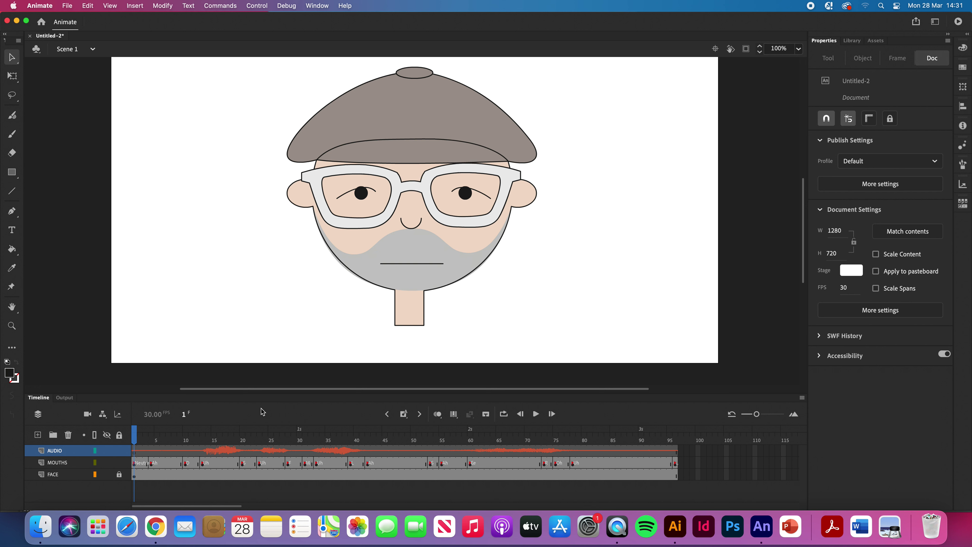
Save the document to the Desktop as ROB.fla in Animate Document format and allow access to the Desktop folder
key("super+s")
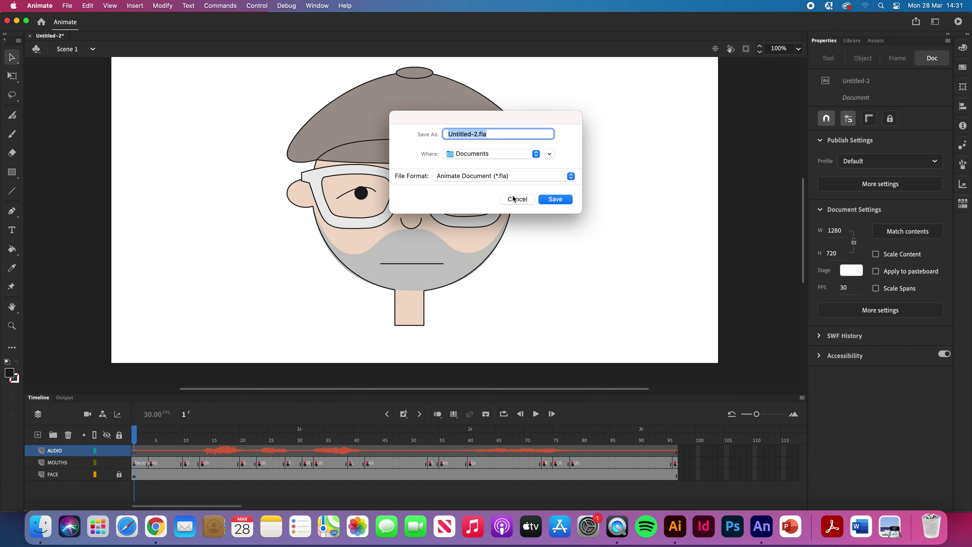
left_click(481, 153)
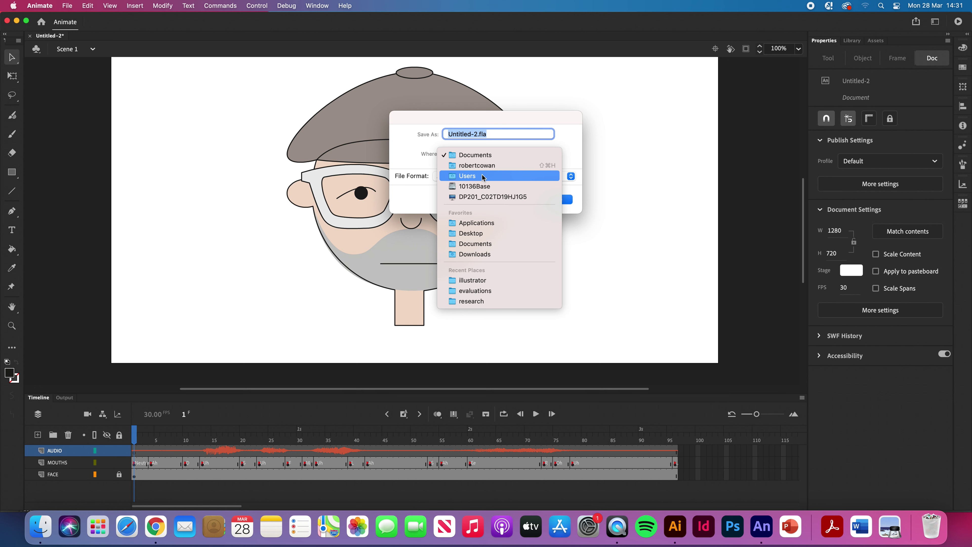
left_click(472, 235)
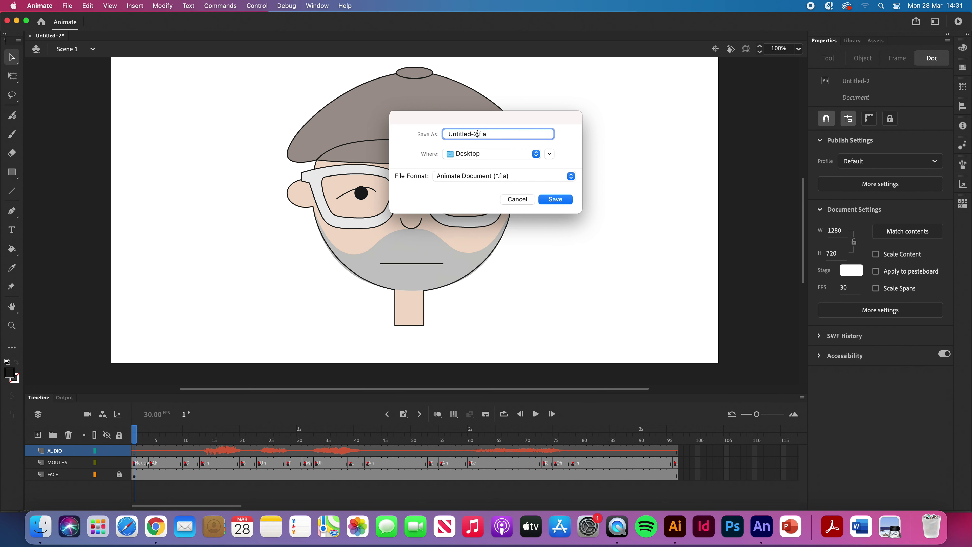
type("ROB")
key("Return")
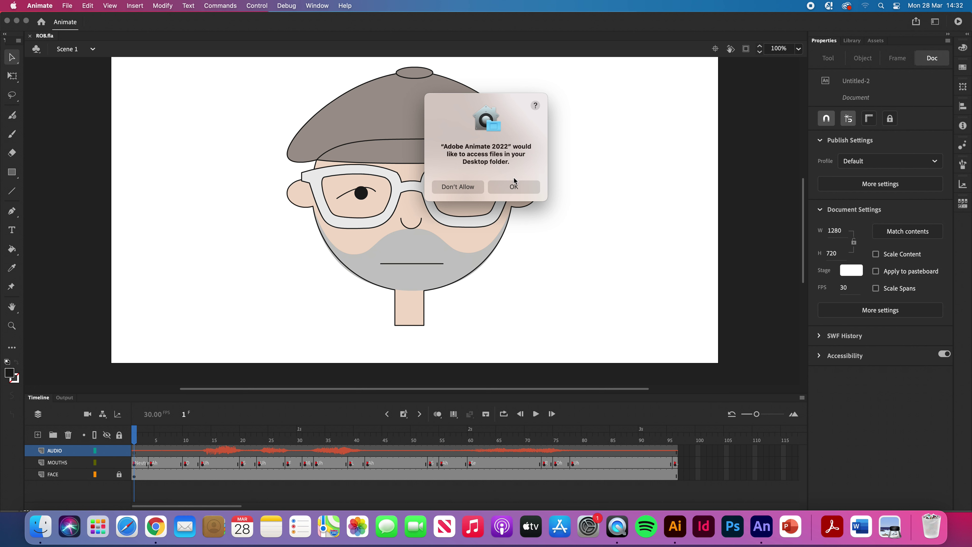
left_click(517, 185)
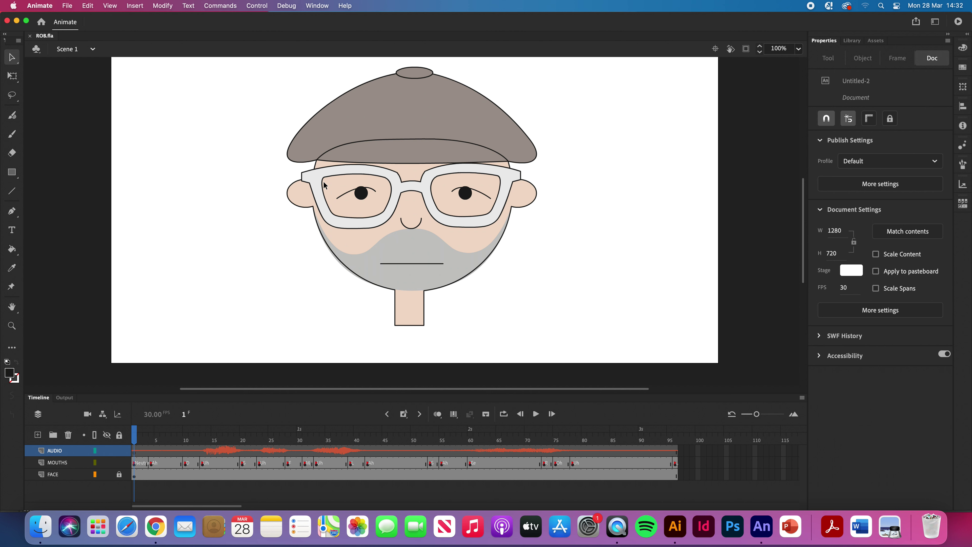
Export the entire movie as a 1280 × 720 px H.264 video with the Default (AME) preset, starting the Media Encoder render queue immediately
left_click(68, 6)
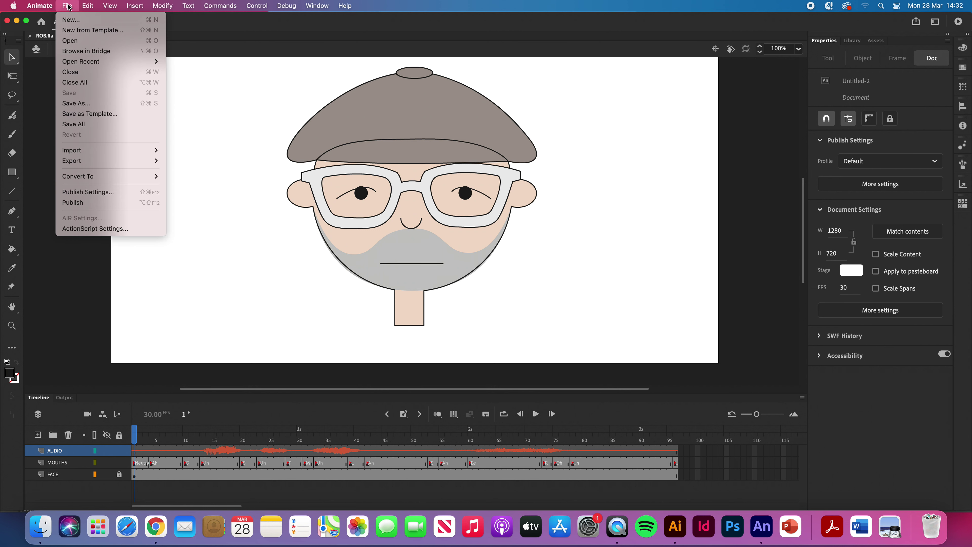
mouse_move(108, 158)
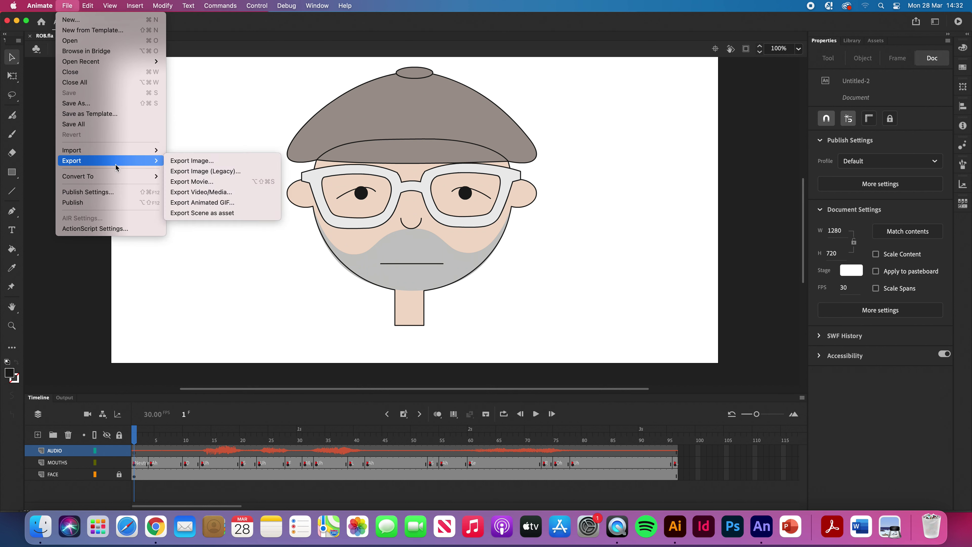
left_click(218, 194)
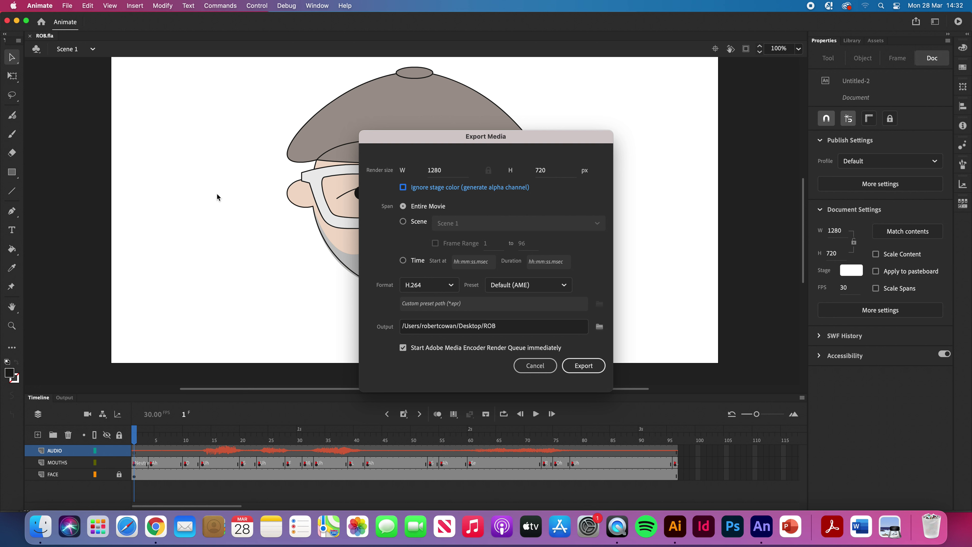
left_click_drag(449, 134, 387, 58)
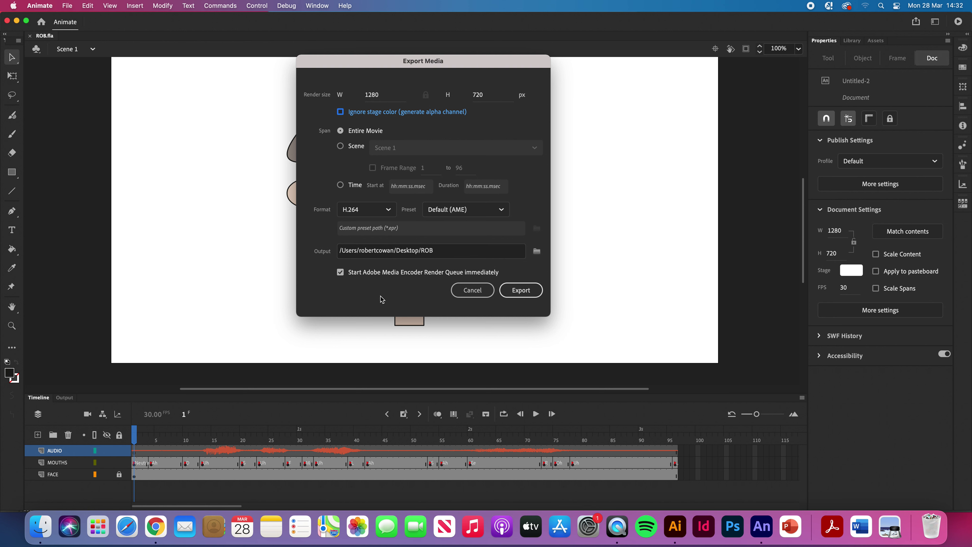
left_click(525, 291)
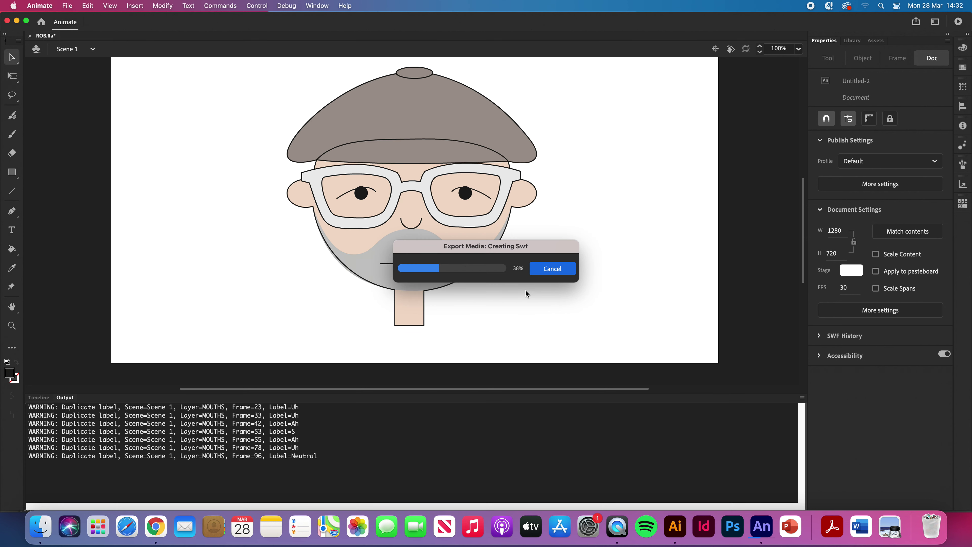